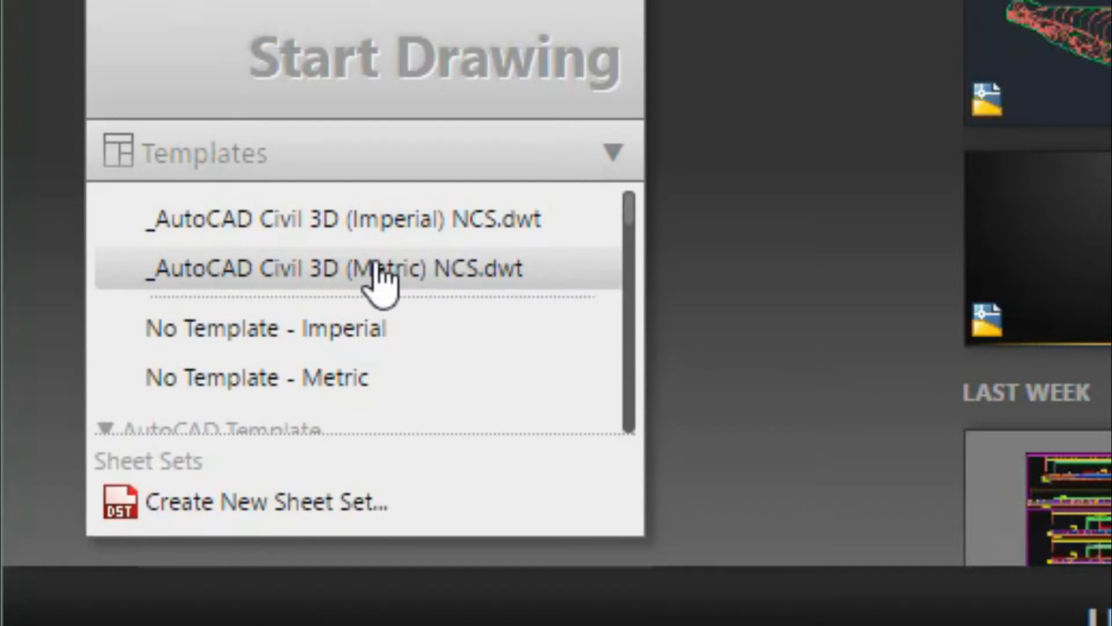
Create a drawing from the _AutoCAD Civil 3D (Metric) NCS.dwt template and open its drawing settings for editing.
left_click(446, 274)
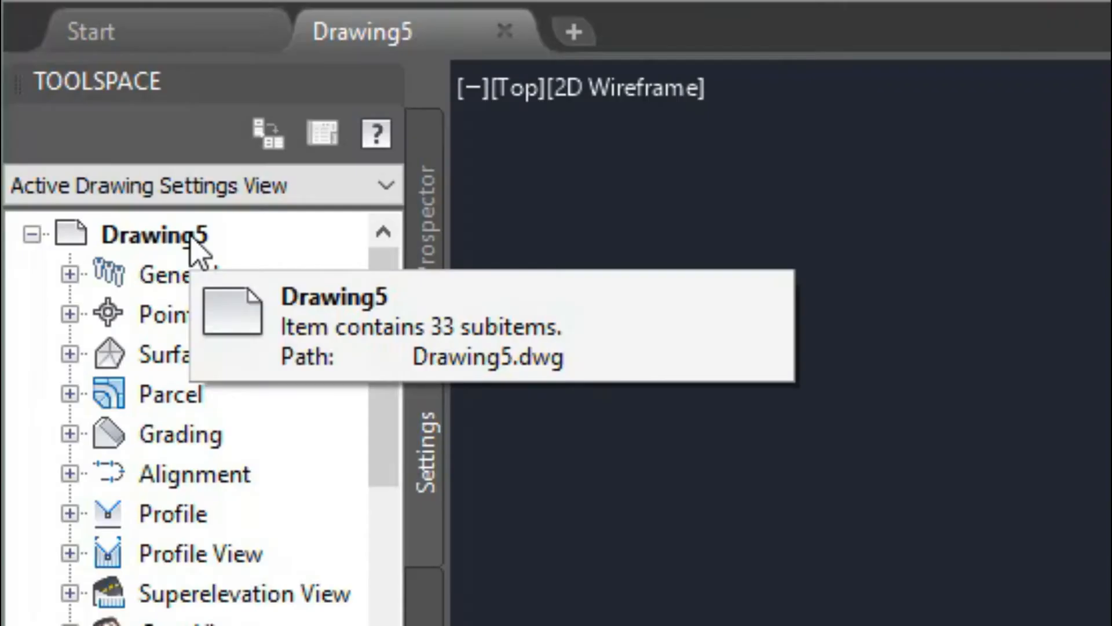
right_click(193, 243)
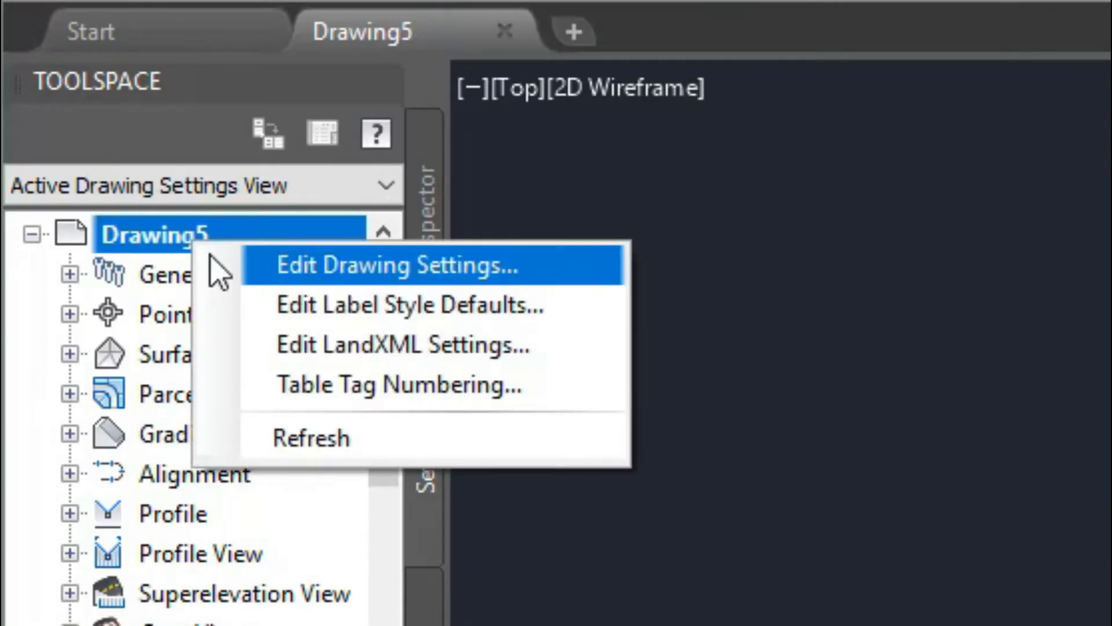
left_click(333, 278)
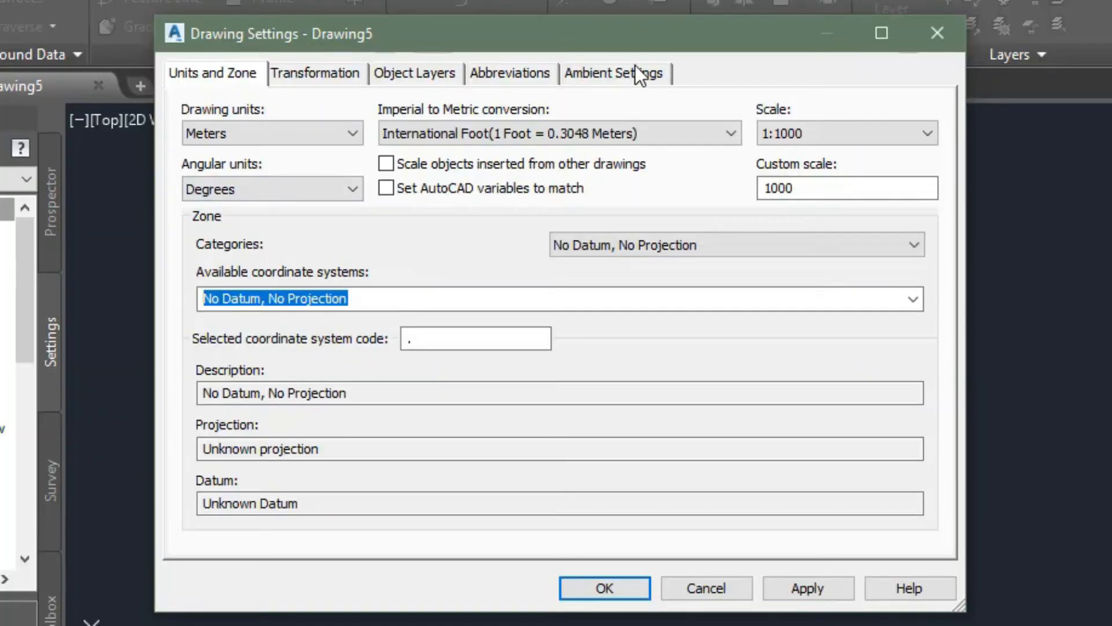
Look through the transformation, object layer, abbreviation and ambient settings, and return to the units and zone settings.
left_click(329, 70)
left_click(451, 71)
left_click(490, 73)
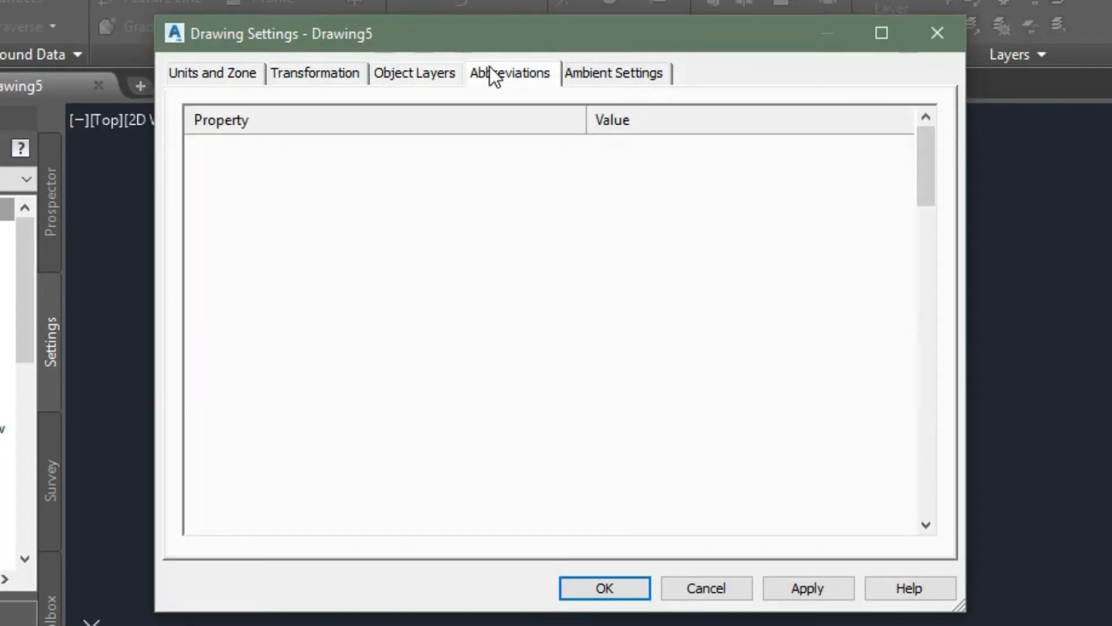
left_click(609, 74)
left_click(215, 74)
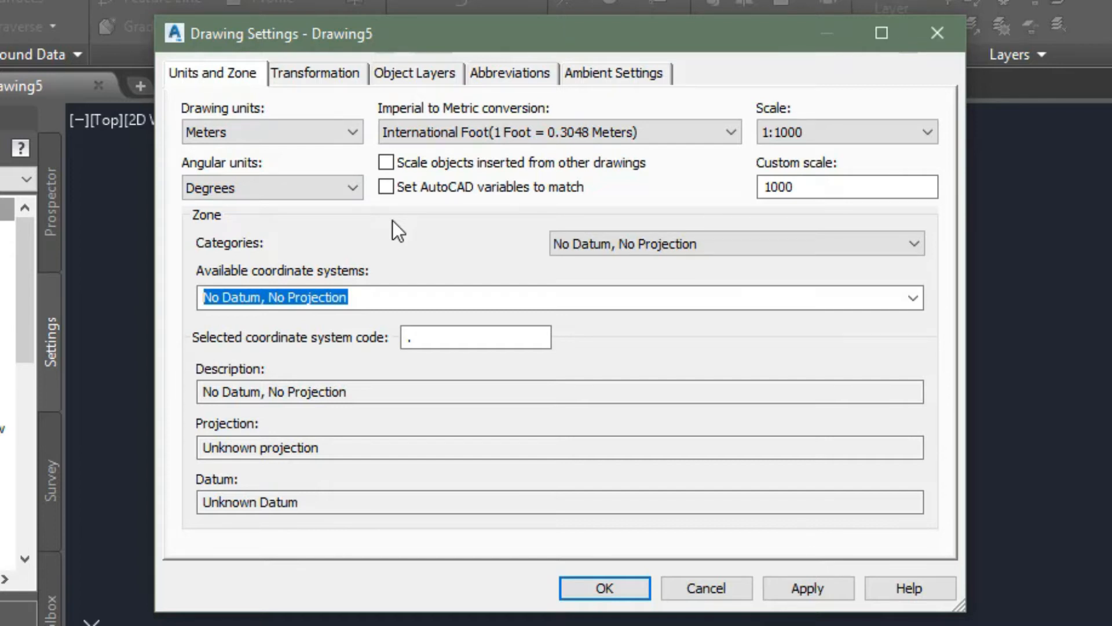
Set the drawing units to Meters and the imperial-to-metric conversion to International Foot, keeping the scale at 1:1000.
left_click(251, 132)
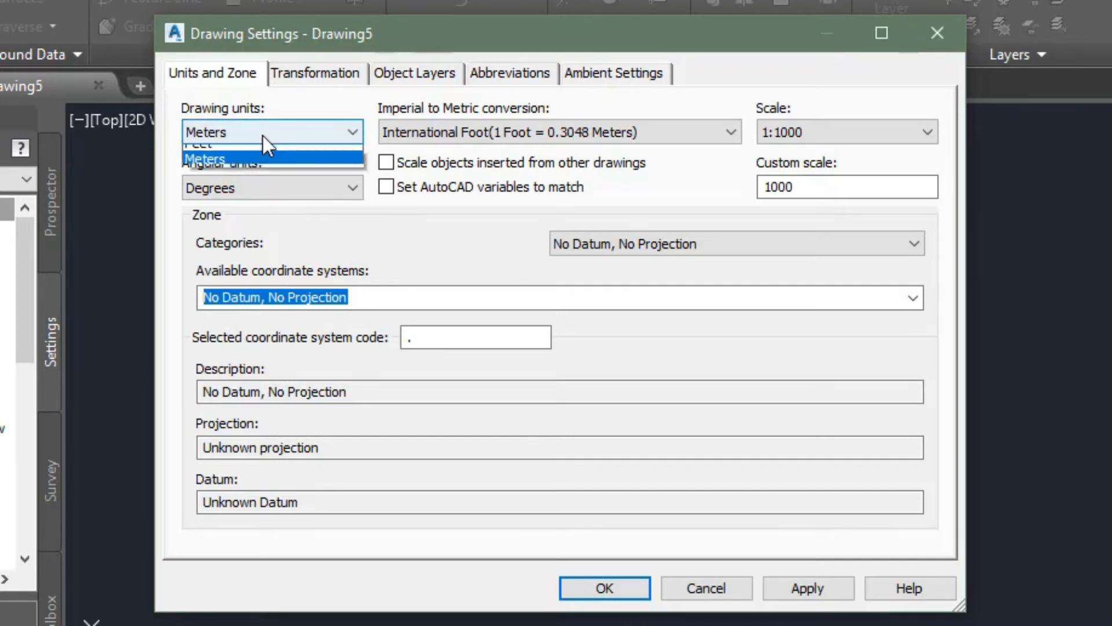
left_click(222, 167)
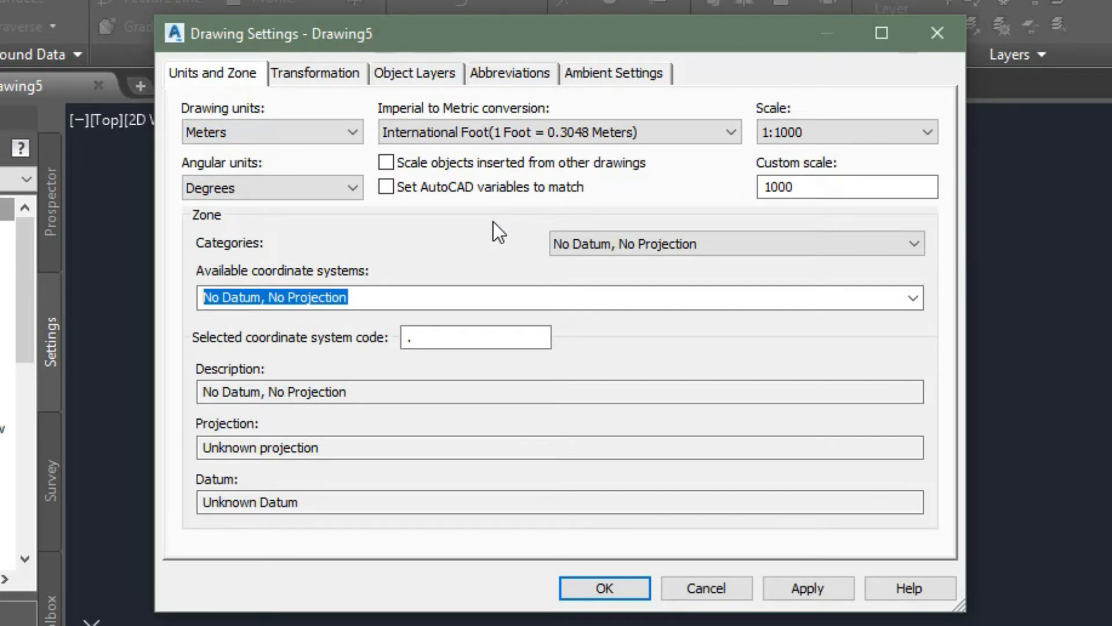
left_click(230, 134)
left_click(231, 133)
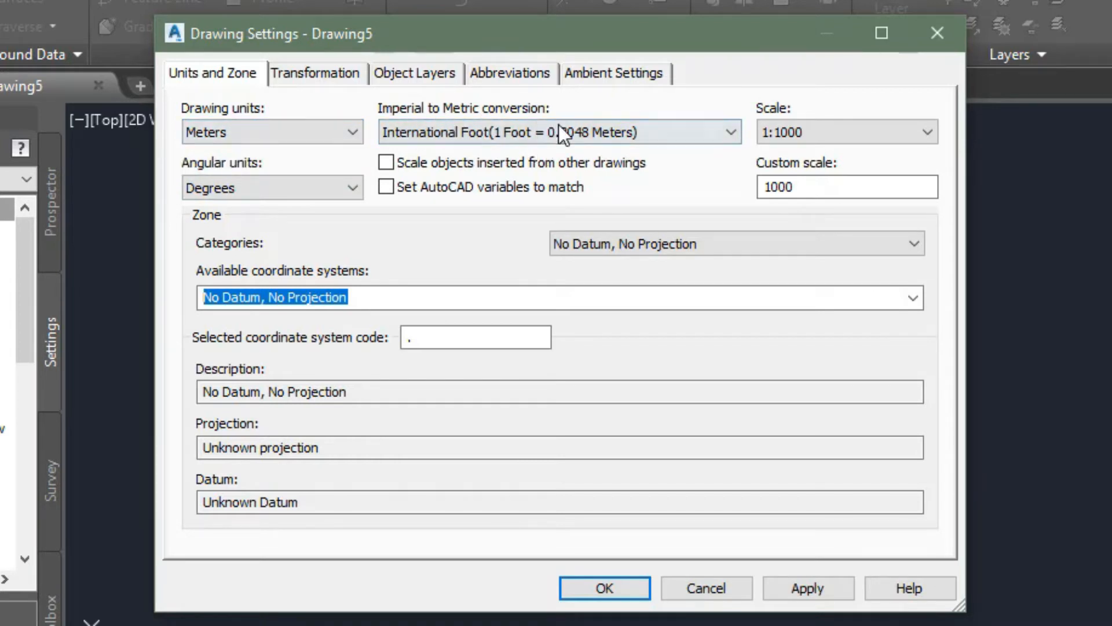
left_click(498, 133)
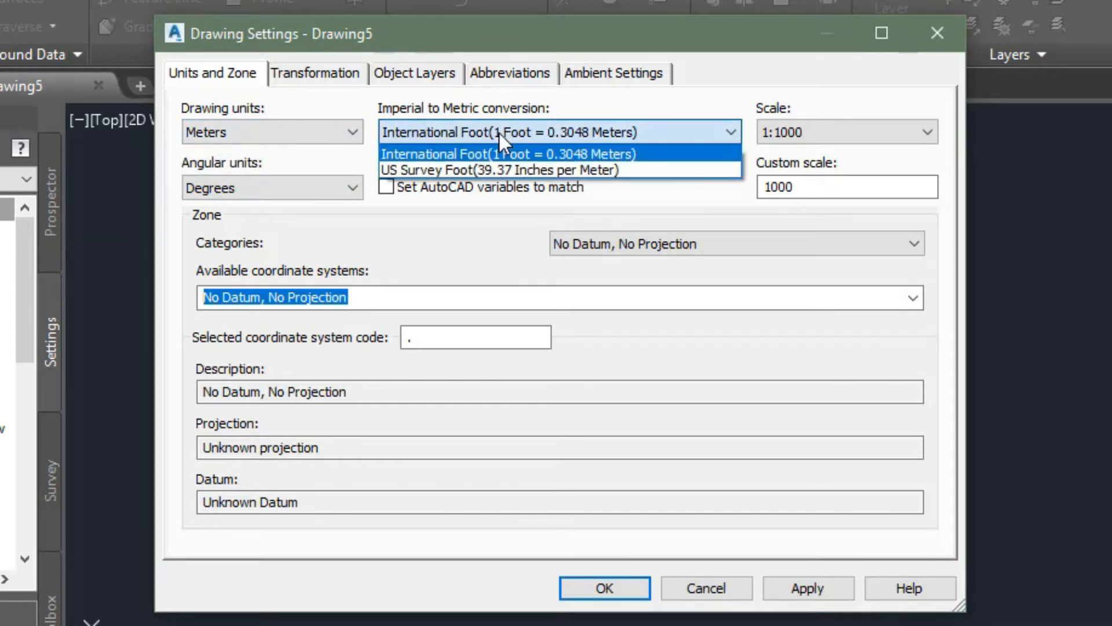
left_click(534, 155)
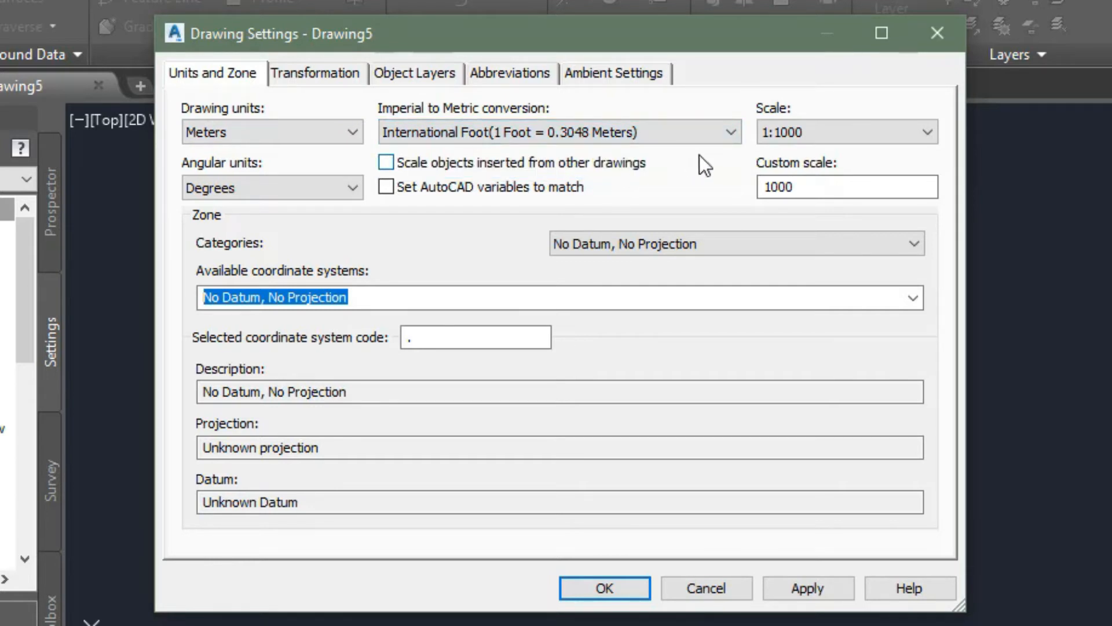
left_click(853, 132)
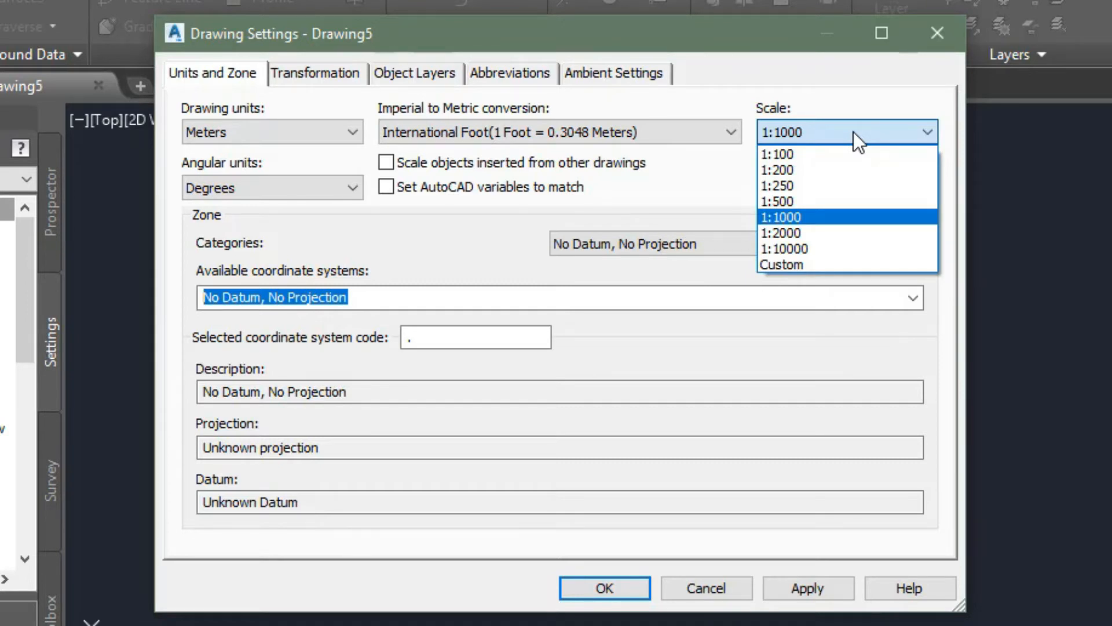
left_click(853, 131)
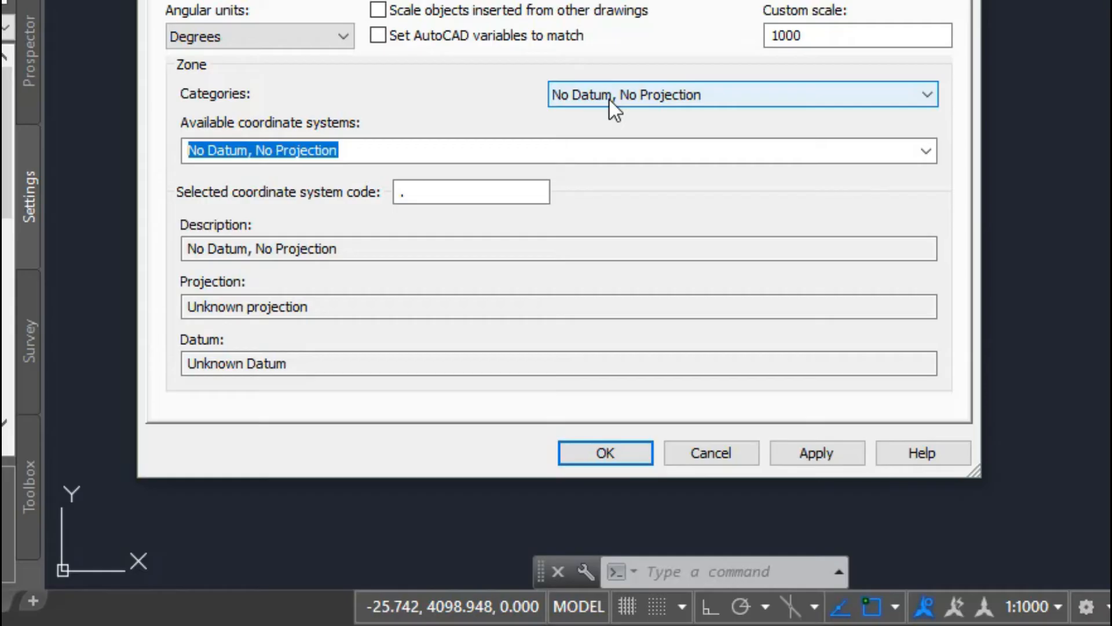
Set the zone category to UTM, WGS84 Datum and the coordinate system to Zone 11 South, Meter; Cent. Meridian 117d W.
left_click(609, 99)
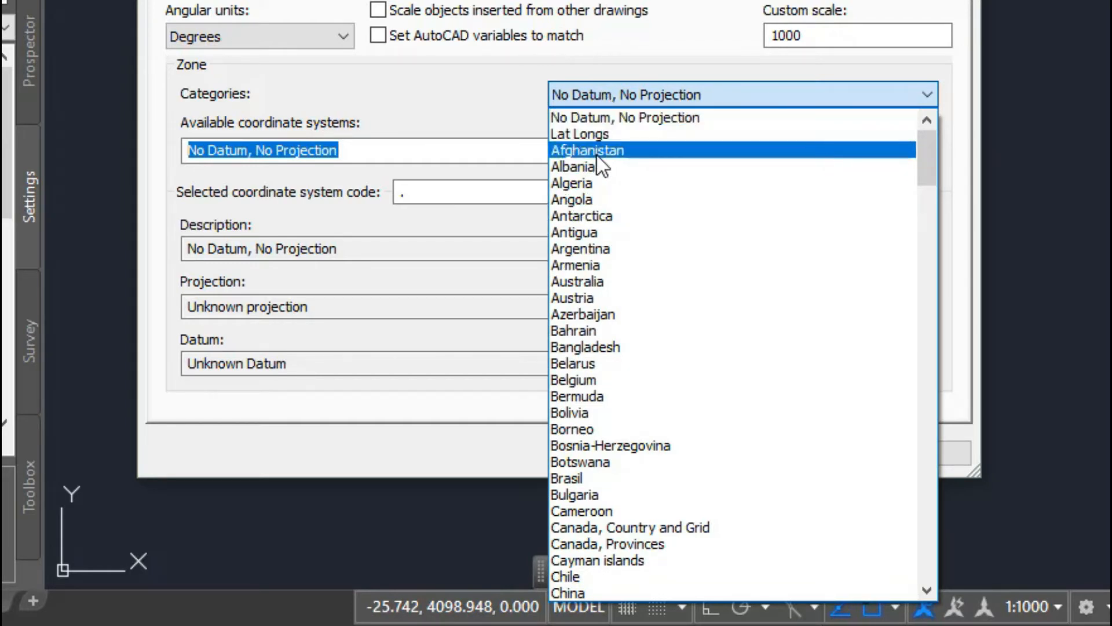
scroll(594, 365, "down", 5)
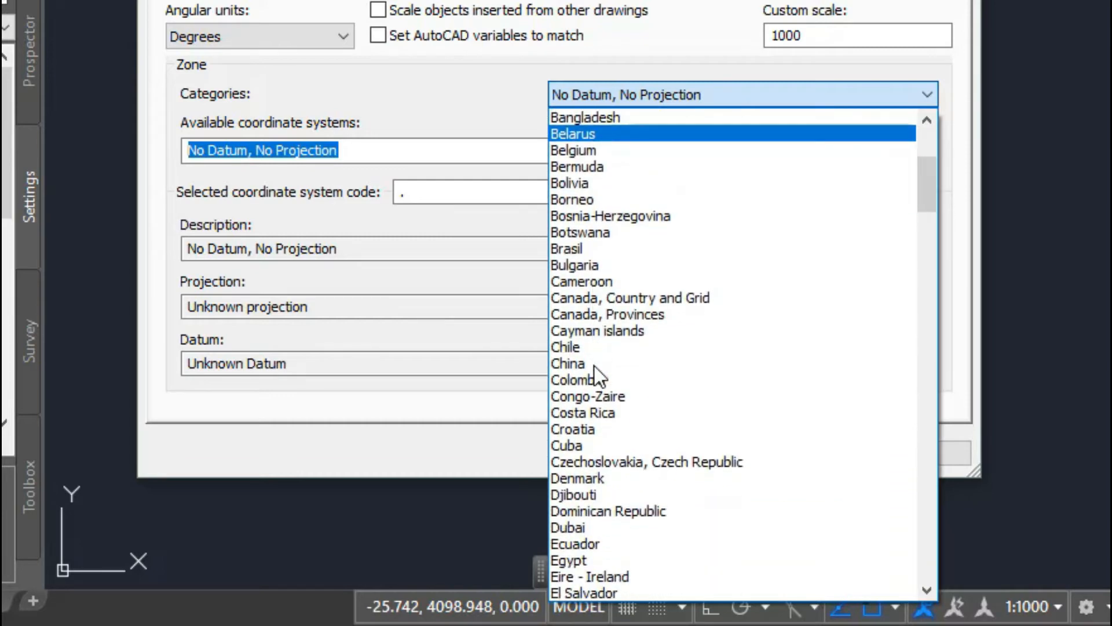
scroll(594, 367, "down", 5)
scroll(594, 366, "down", 15)
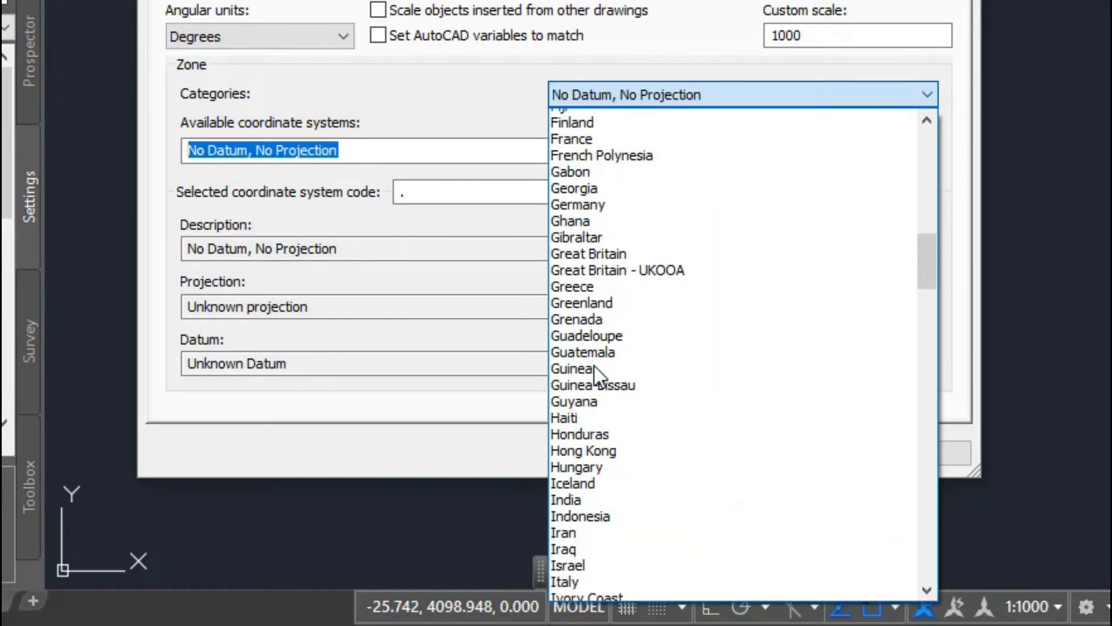
scroll(594, 369, "down", 20)
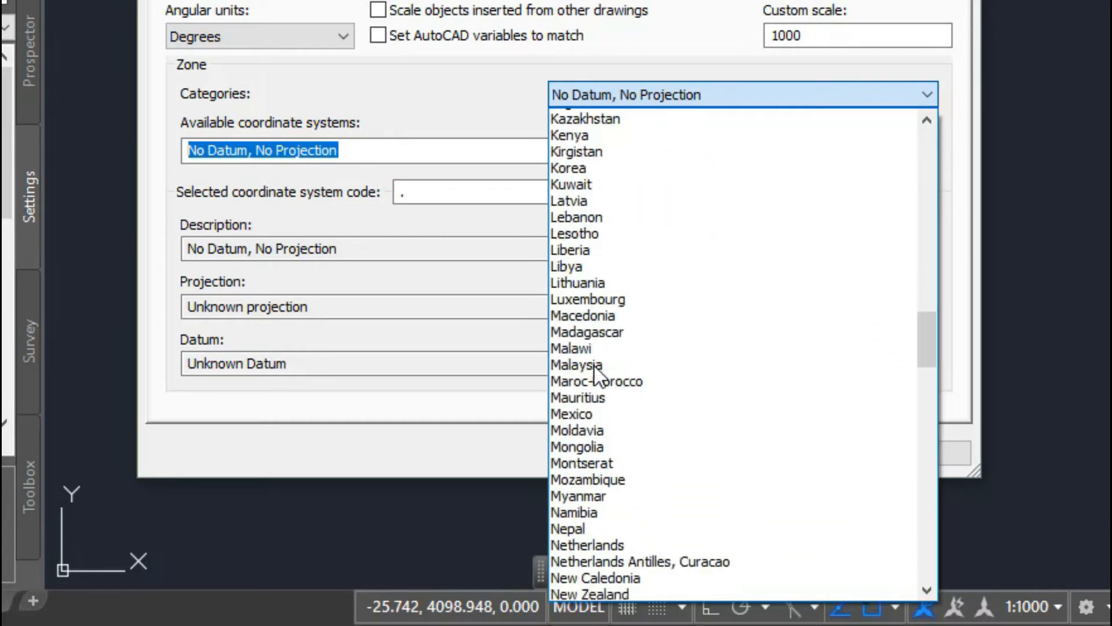
scroll(595, 368, "down", 20)
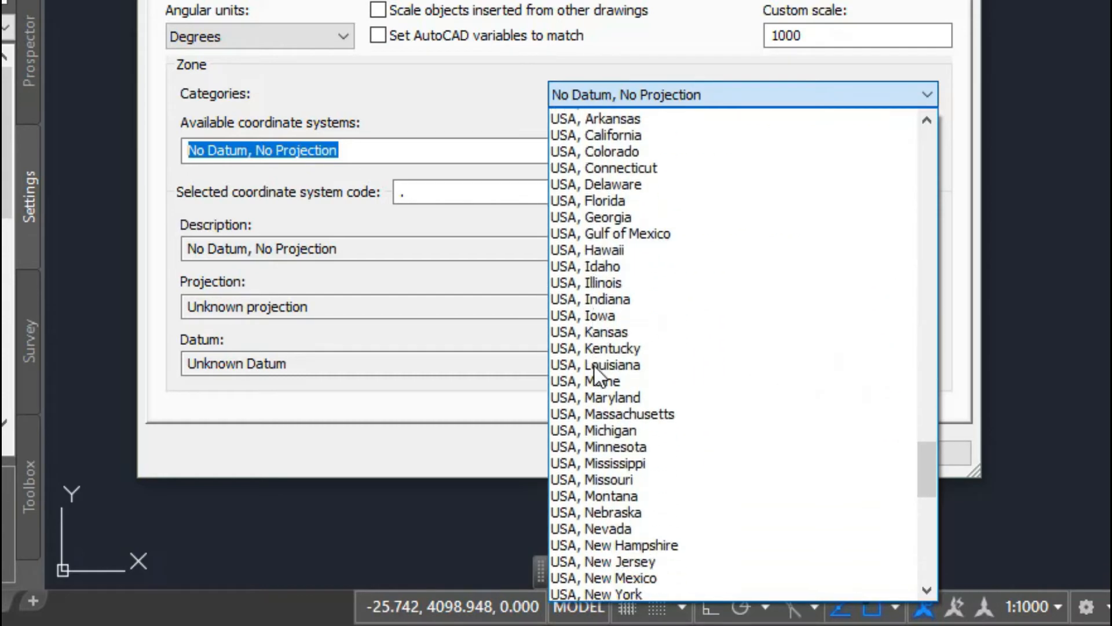
scroll(596, 369, "down", 5)
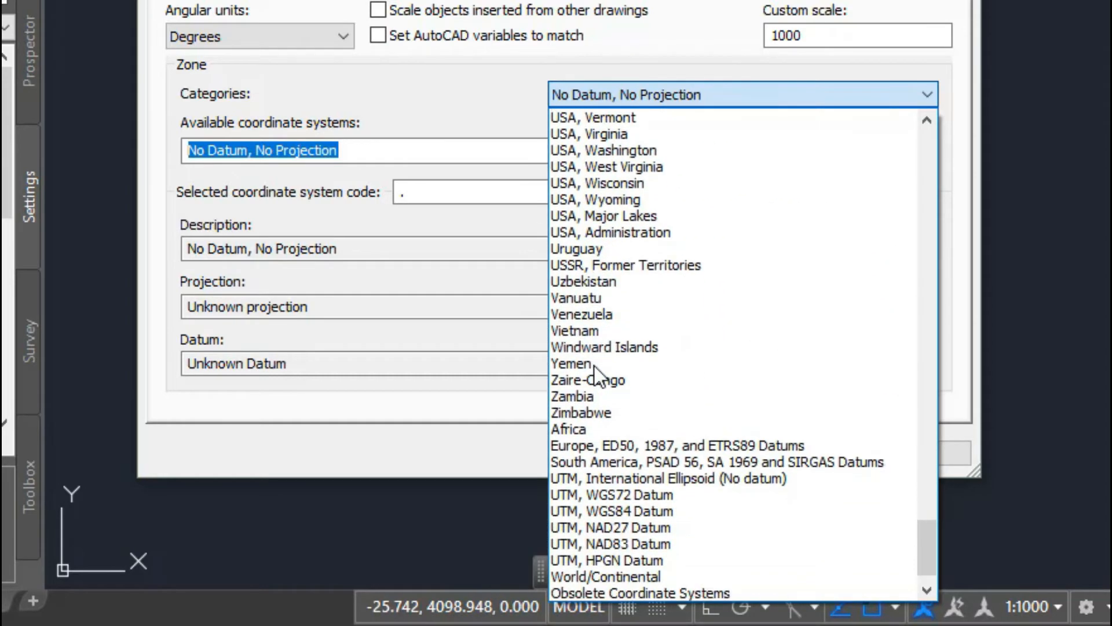
scroll(596, 369, "down", 1)
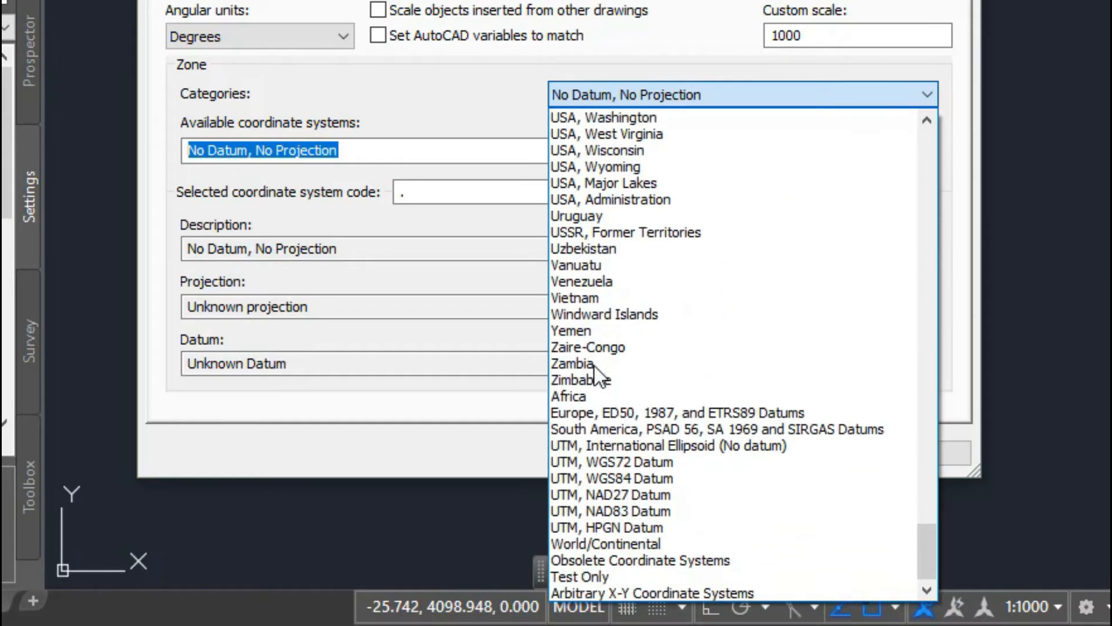
left_click(644, 478)
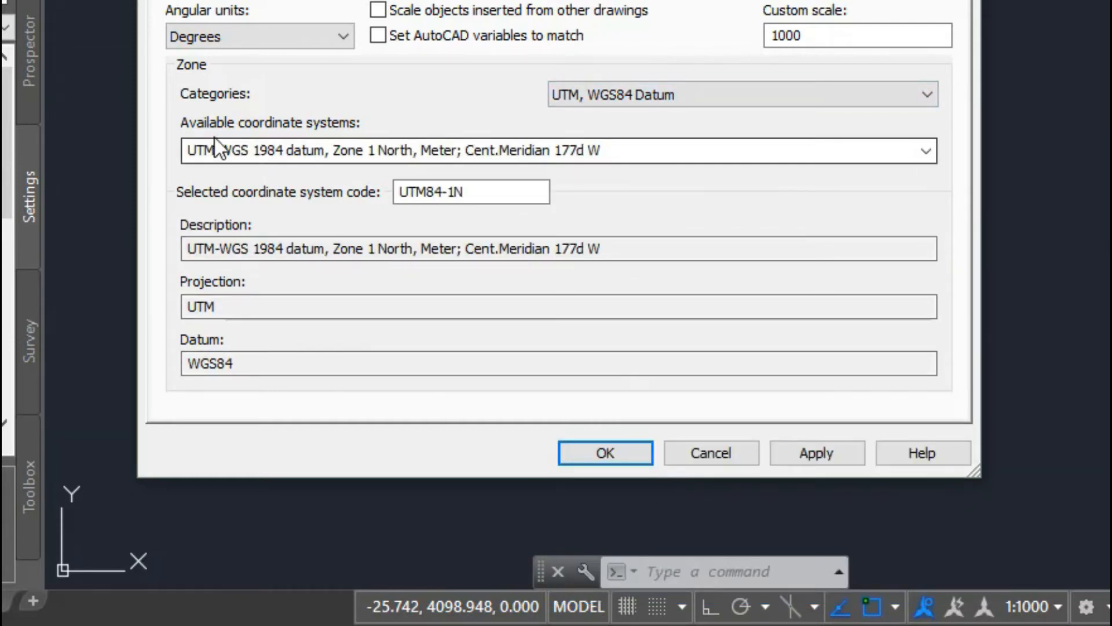
left_click(926, 150)
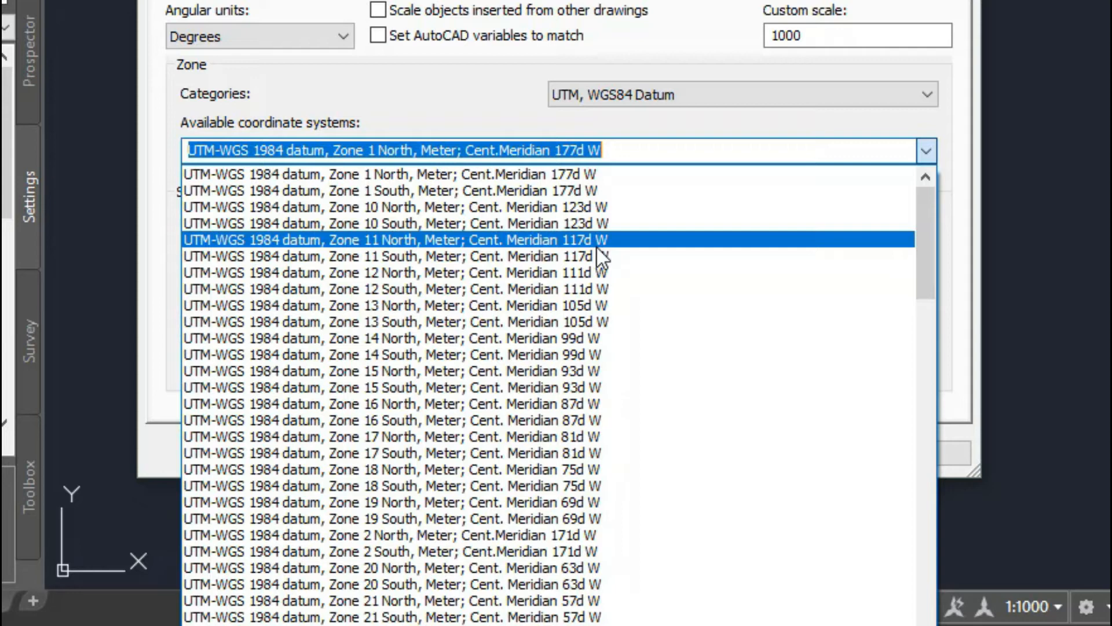
left_click(423, 259)
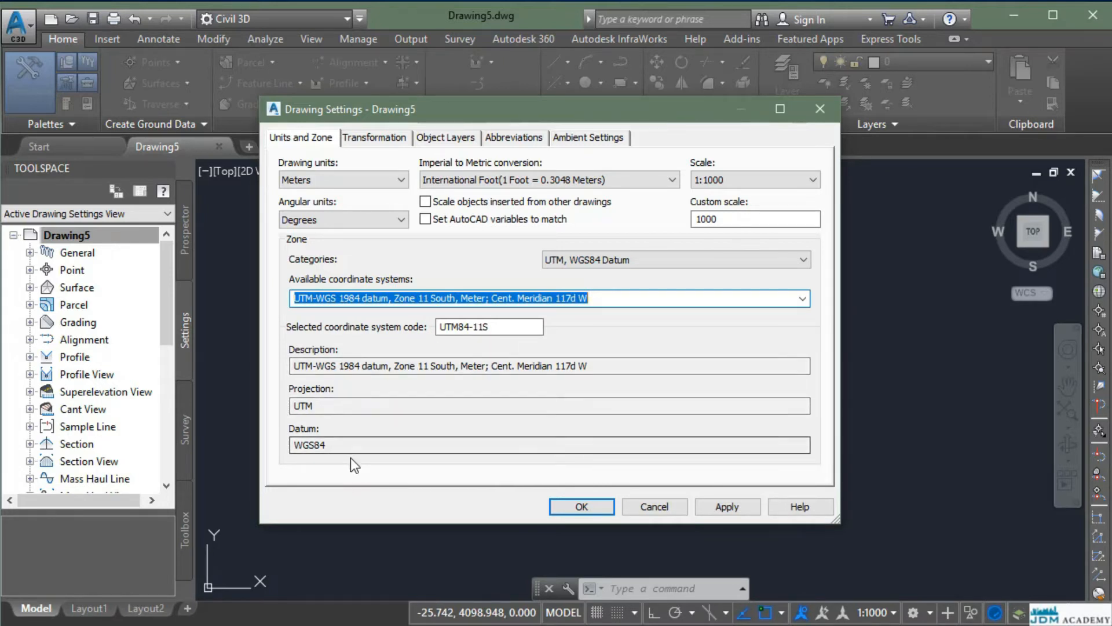
Examine the transformation settings and the list of layers assigned to each object type.
left_click(375, 139)
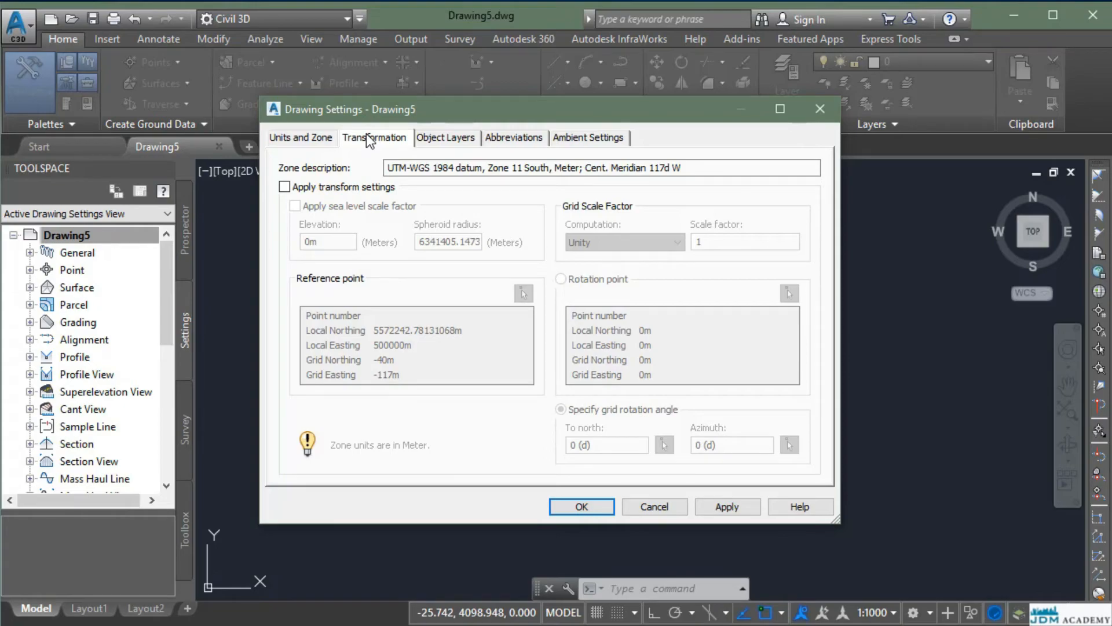
left_click(445, 138)
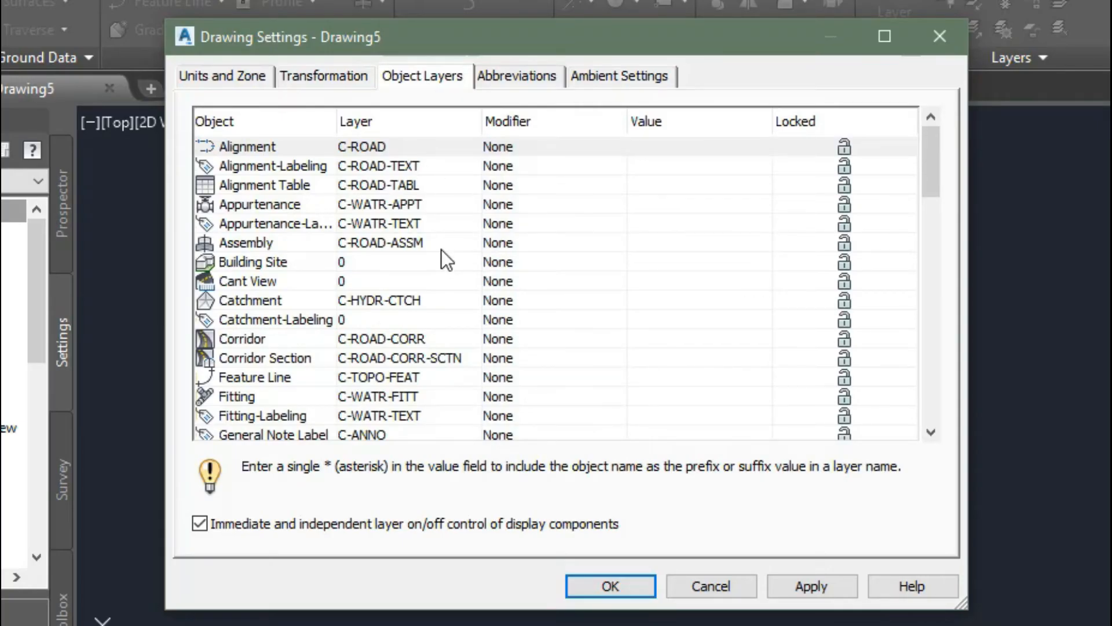
scroll(442, 250, "down", 11)
scroll(460, 295, "down", 8)
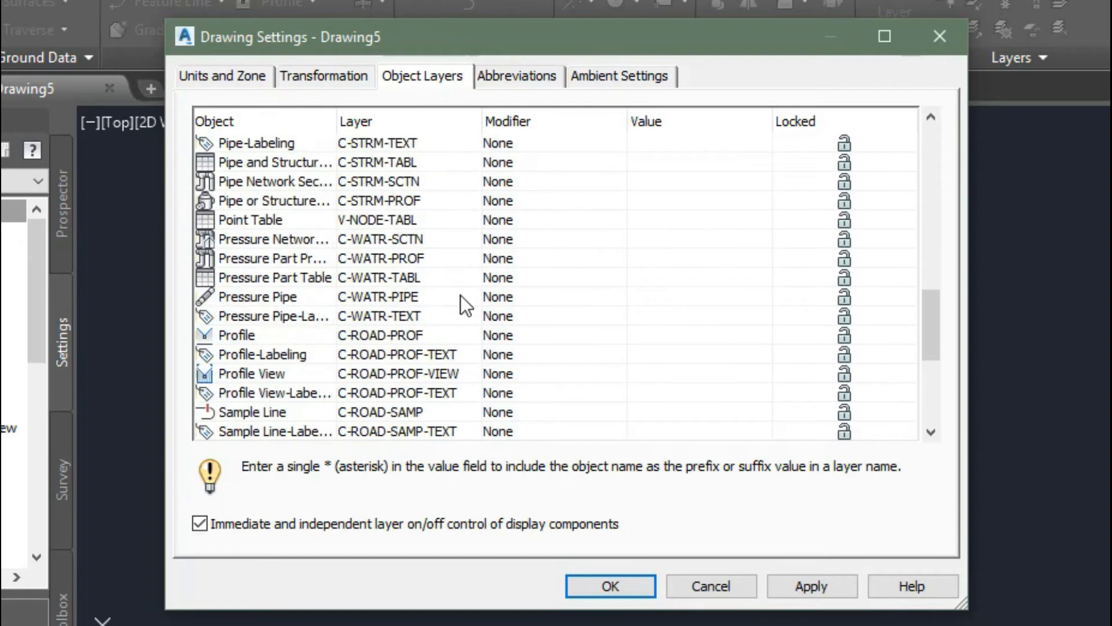
scroll(463, 336, "up", 19)
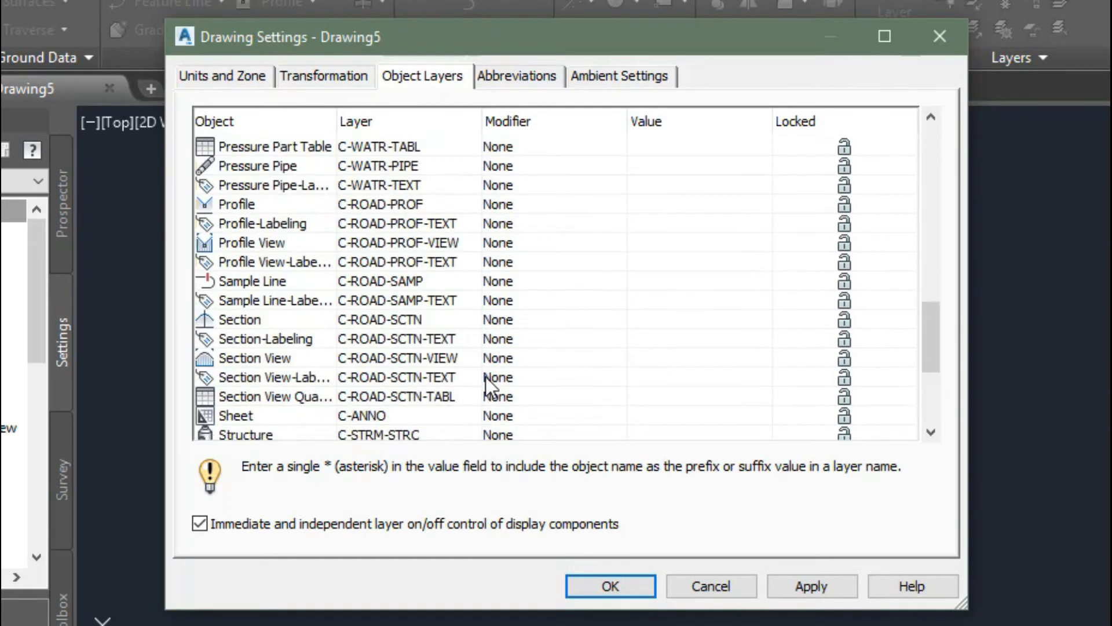
key("Home")
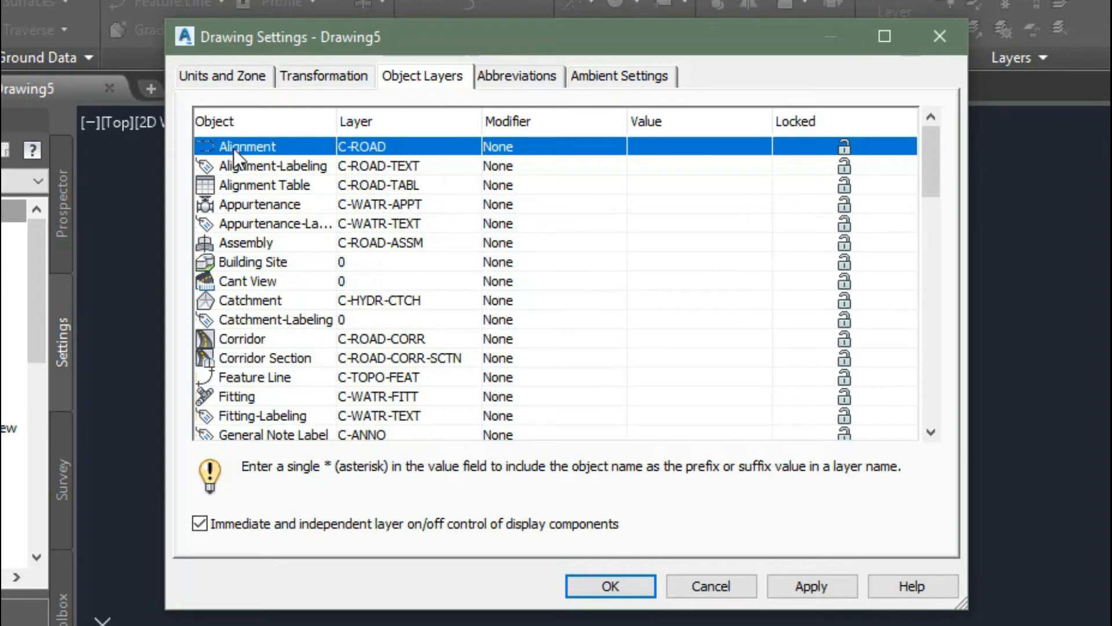
Examine the layers in the drawing that are available for the Alignment object, including C-HYDR-CTCH-FSPT.
left_click(386, 146)
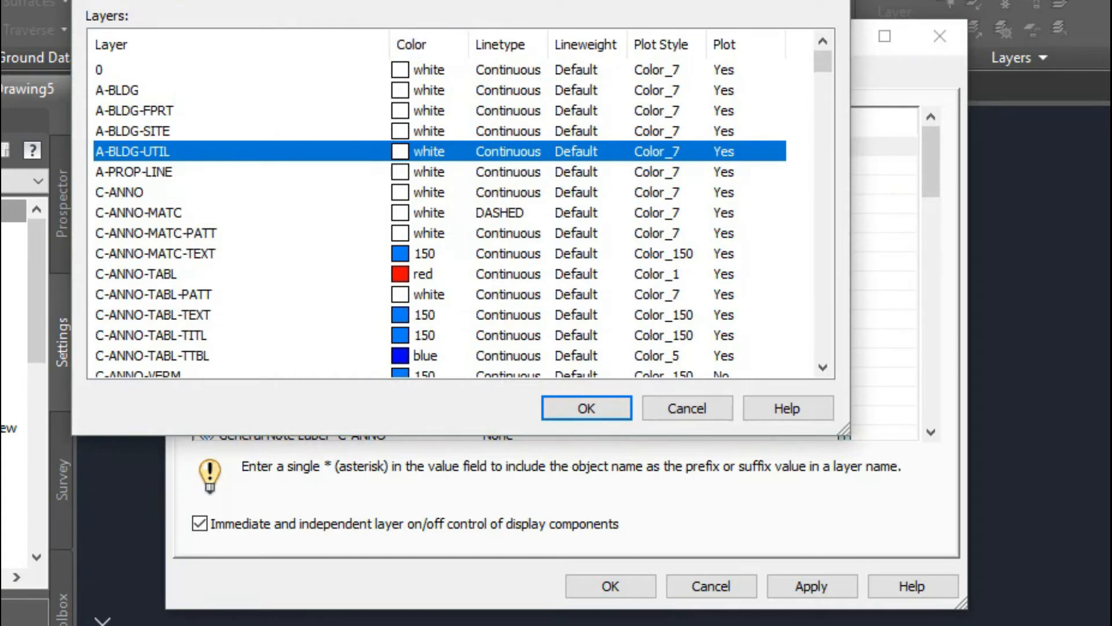
left_click(823, 0)
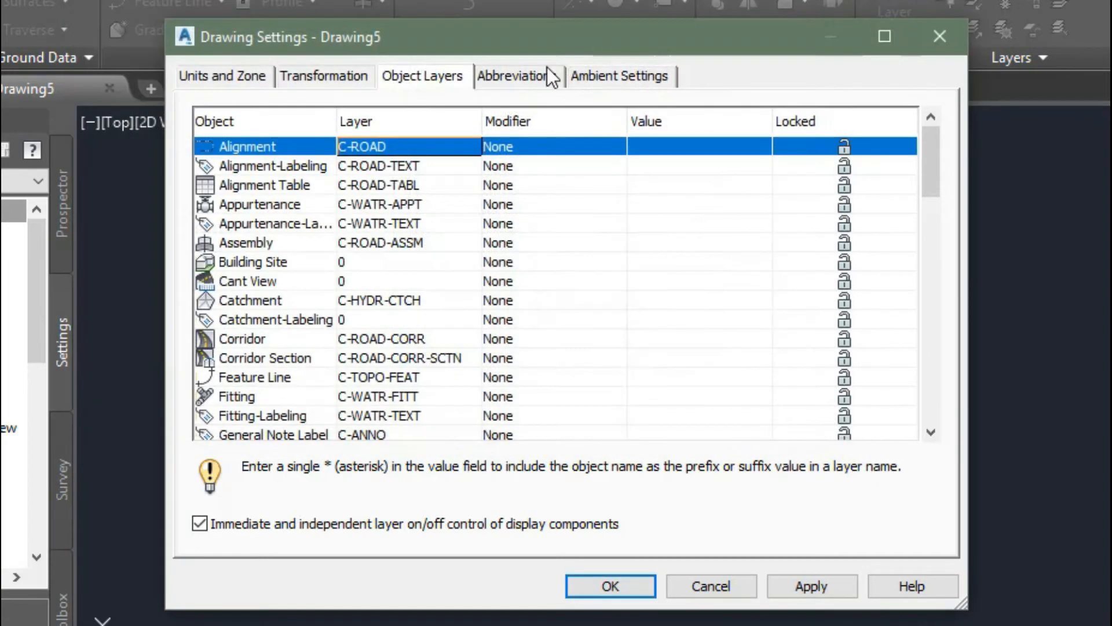
left_click(366, 151)
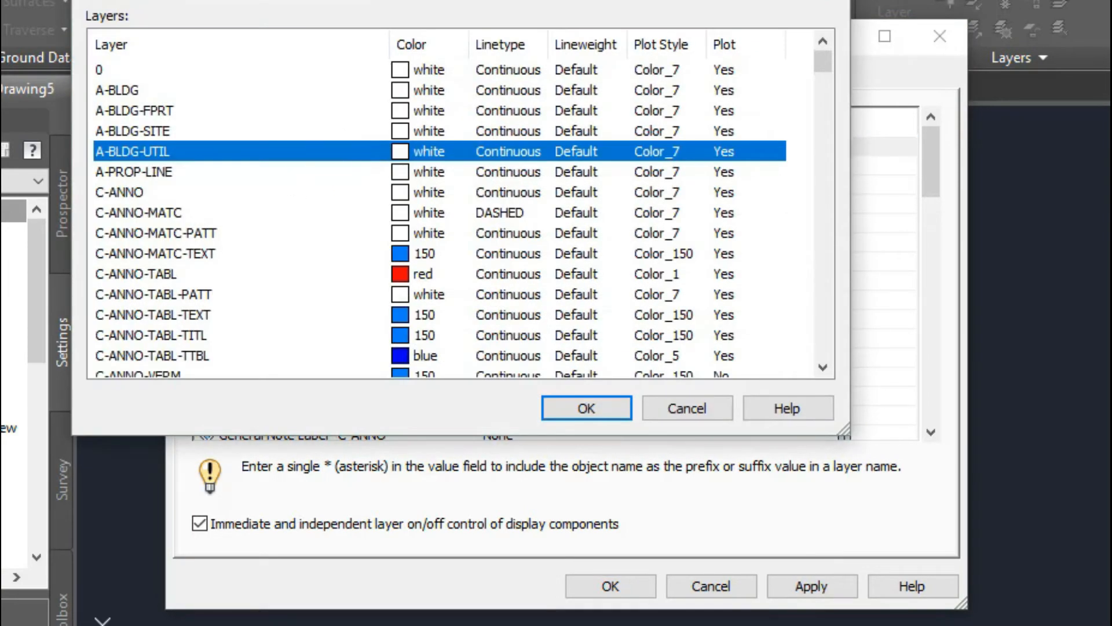
left_click_drag(449, 0, 560, 25)
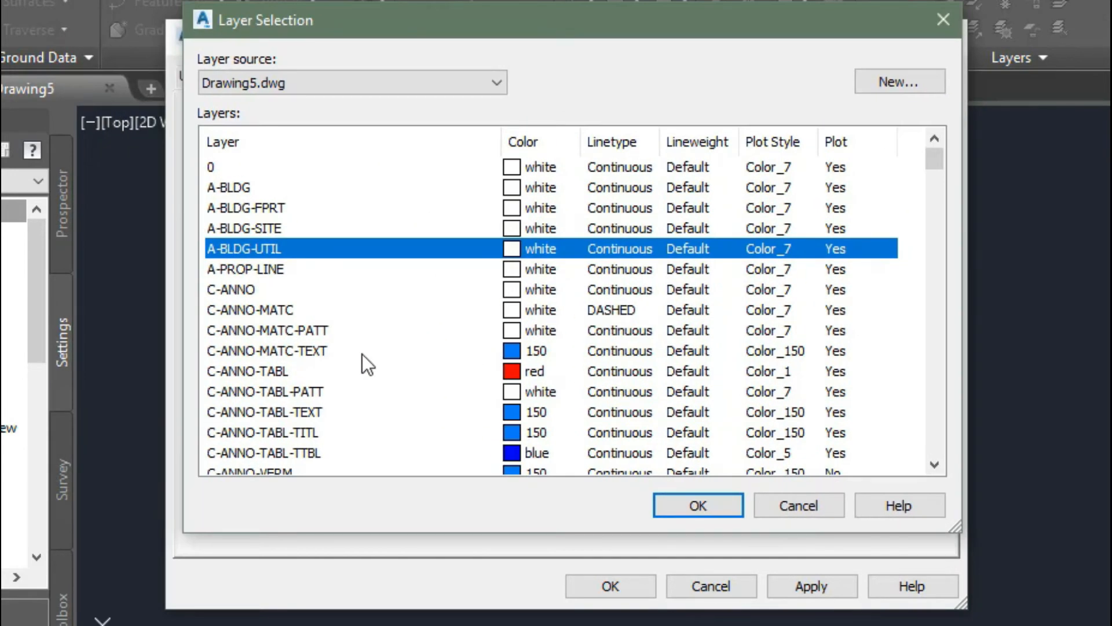
left_click(325, 348)
scroll(324, 348, "down", 5)
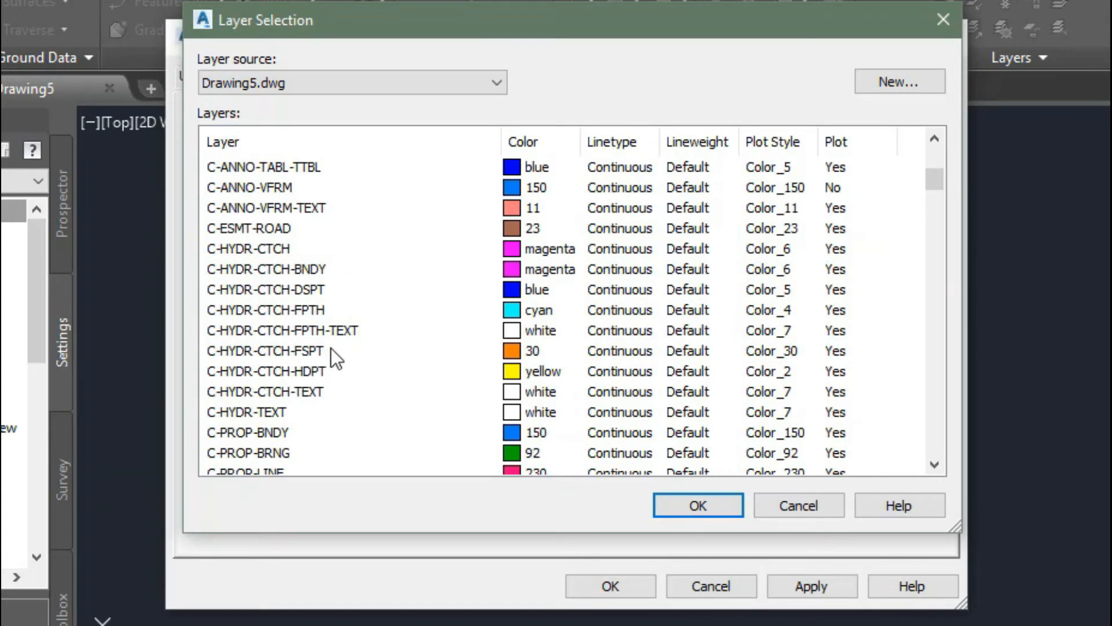
left_click(331, 349)
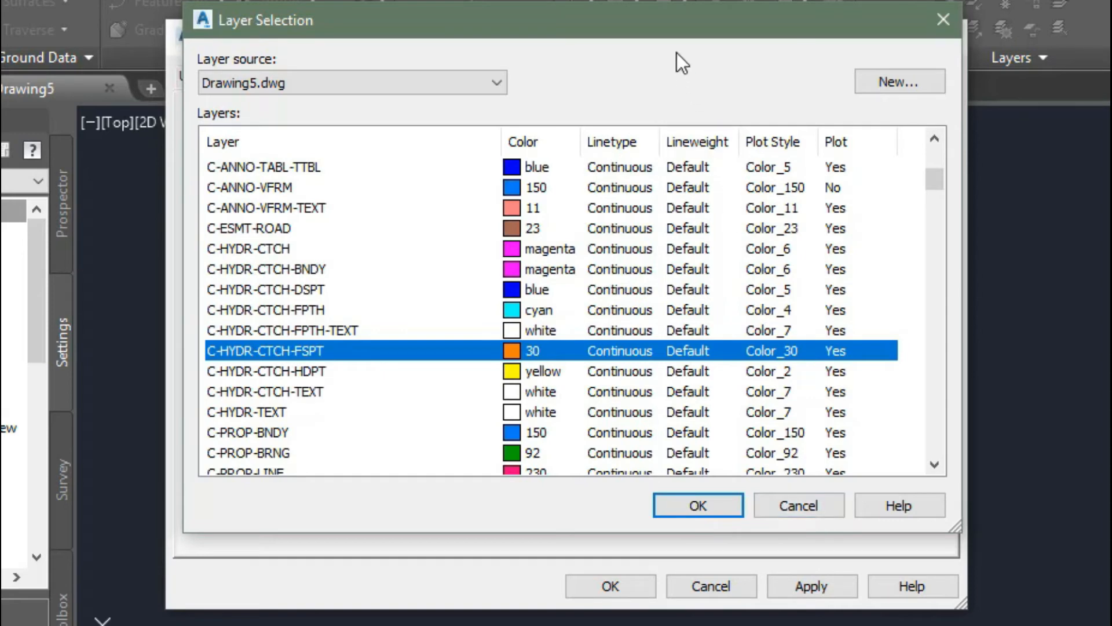
left_click_drag(677, 24, 744, 372)
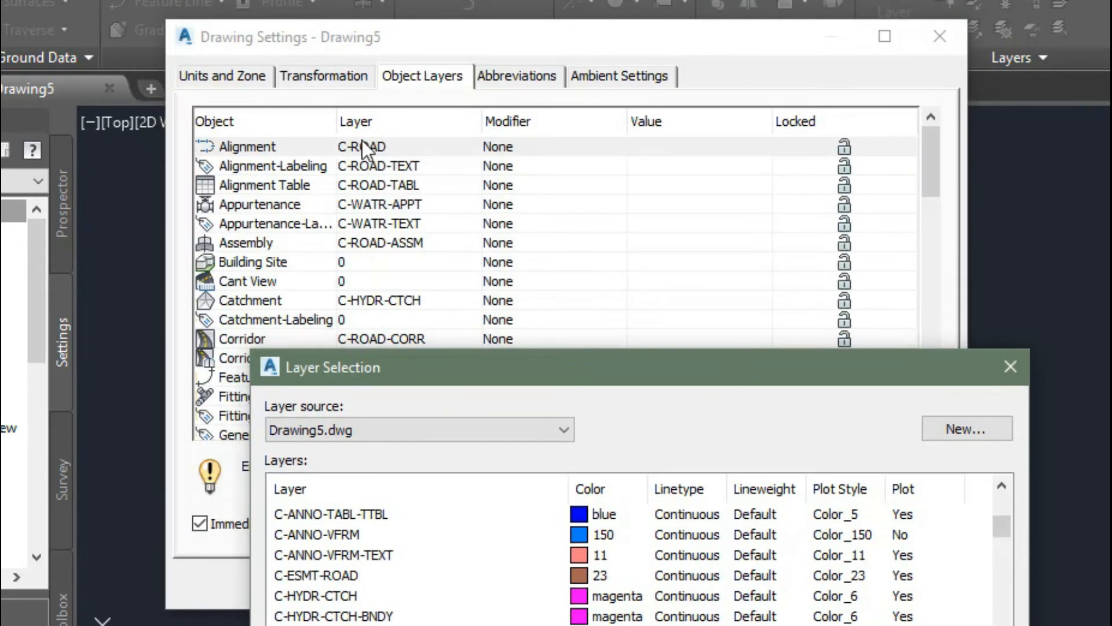
left_click_drag(484, 353, 459, 69)
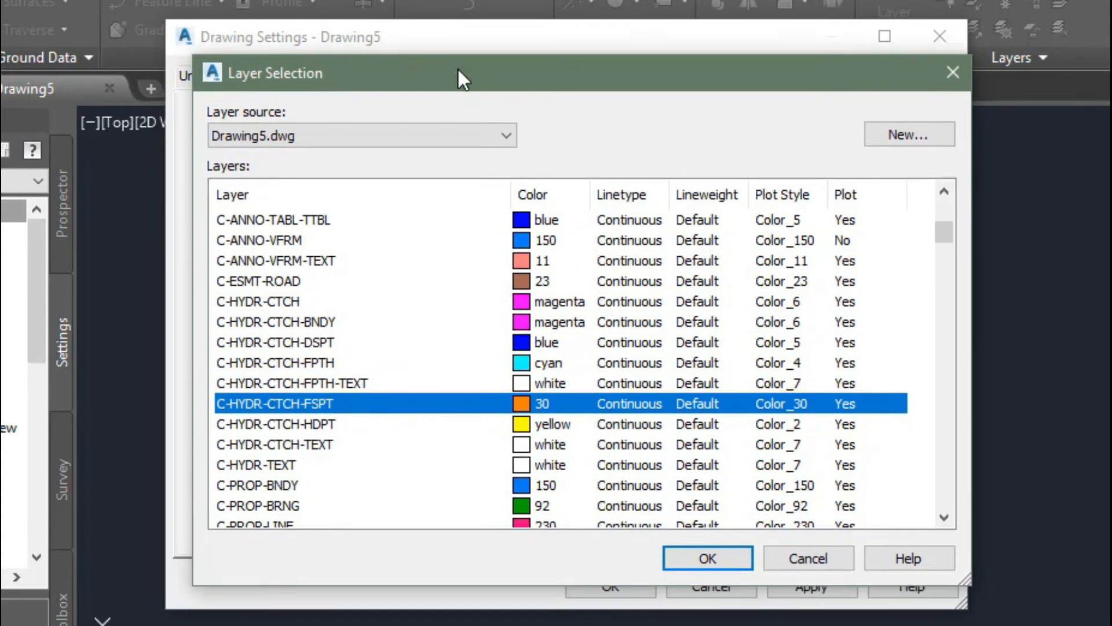
Look at the name and color properties for creating a new layer, and leave the layer selection for the Alignment object.
left_click(916, 128)
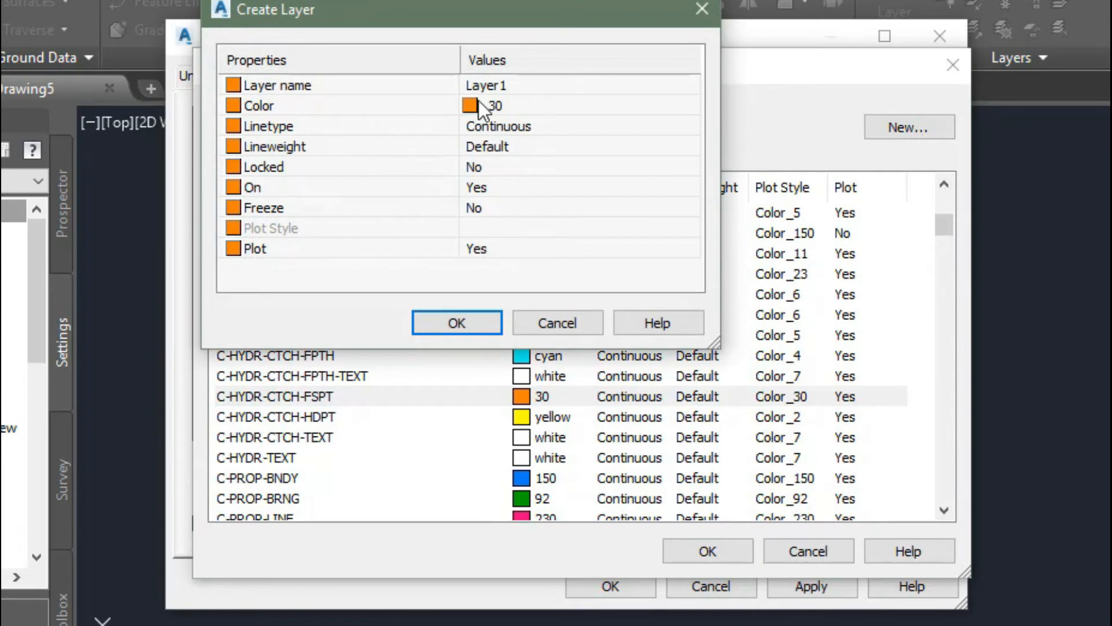
left_click(510, 87)
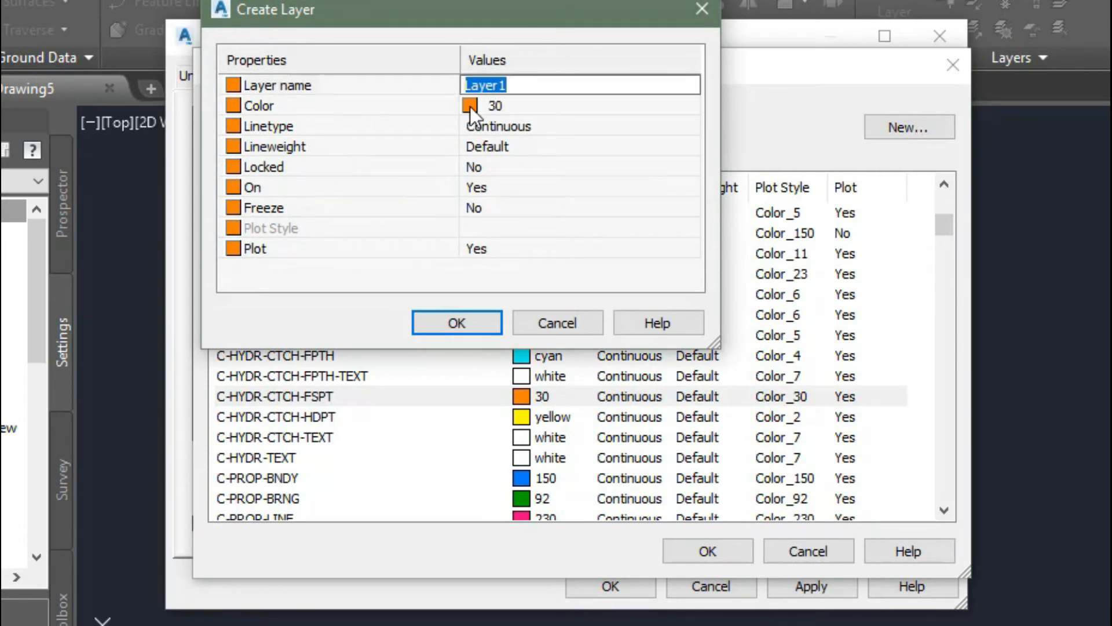
left_click(535, 104)
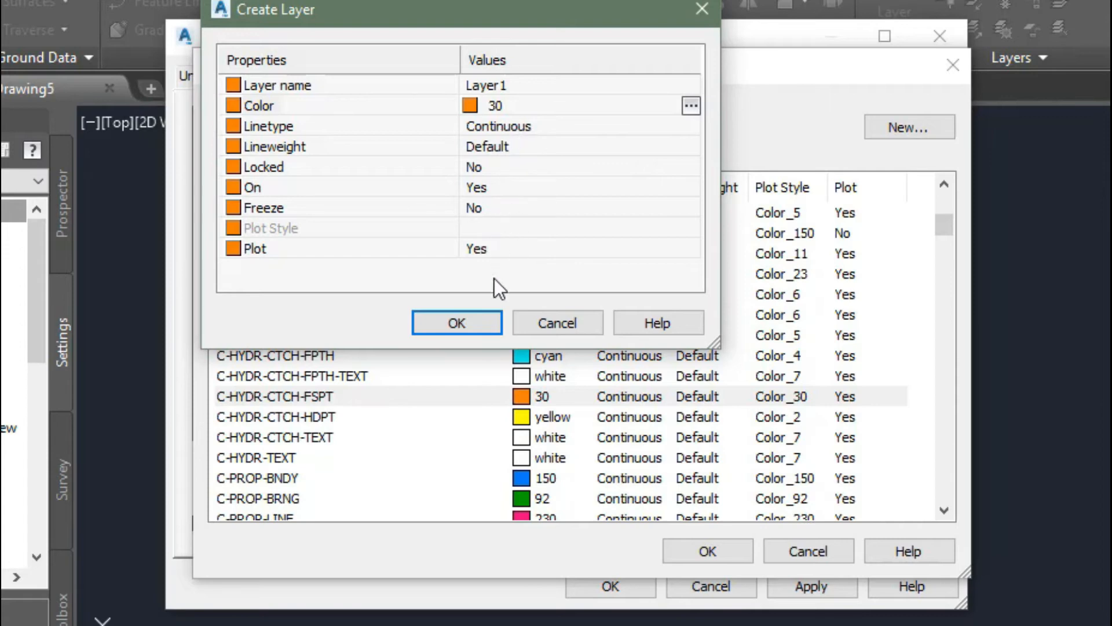
left_click(562, 331)
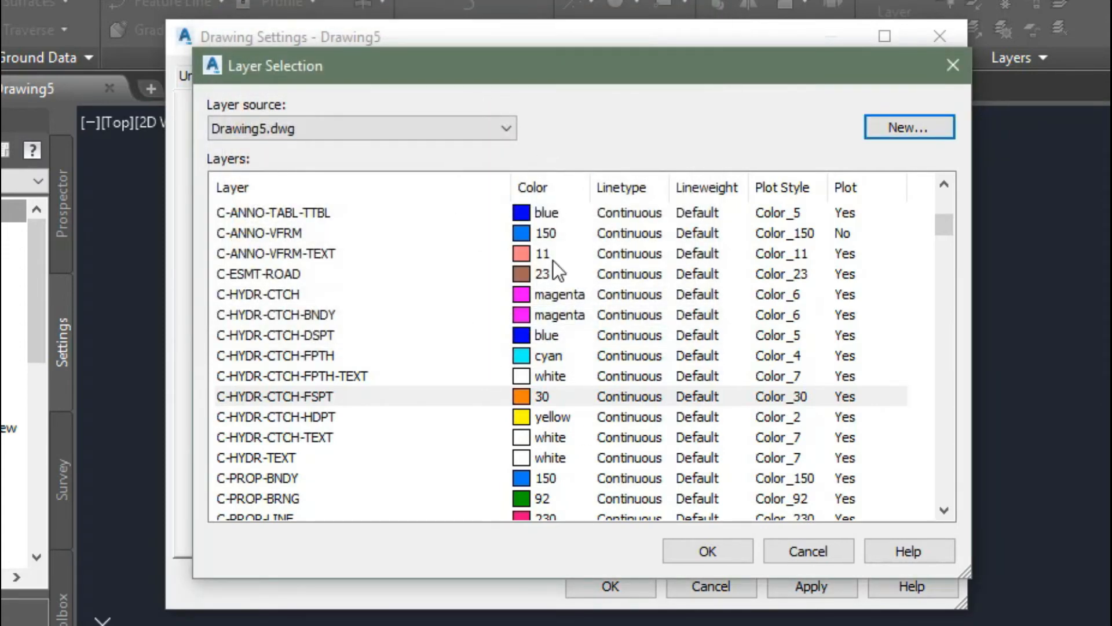
left_click(745, 549)
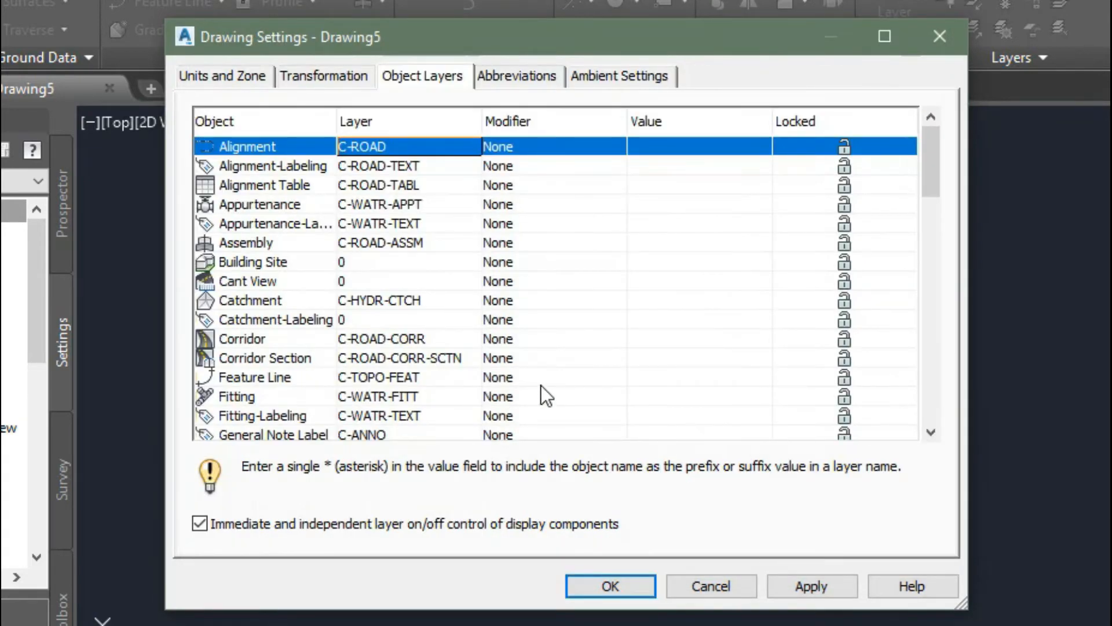
Set the Spiral-Tangent Intersect abbreviation to TS in the alignment geometry point text.
left_click(500, 78)
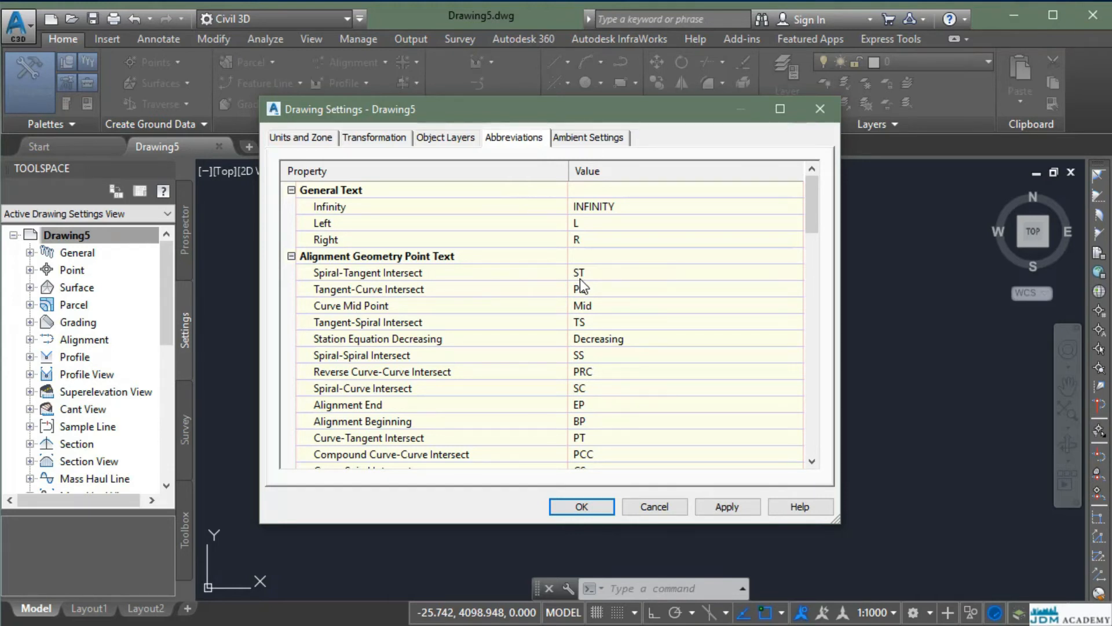
scroll(607, 347, "down", 2)
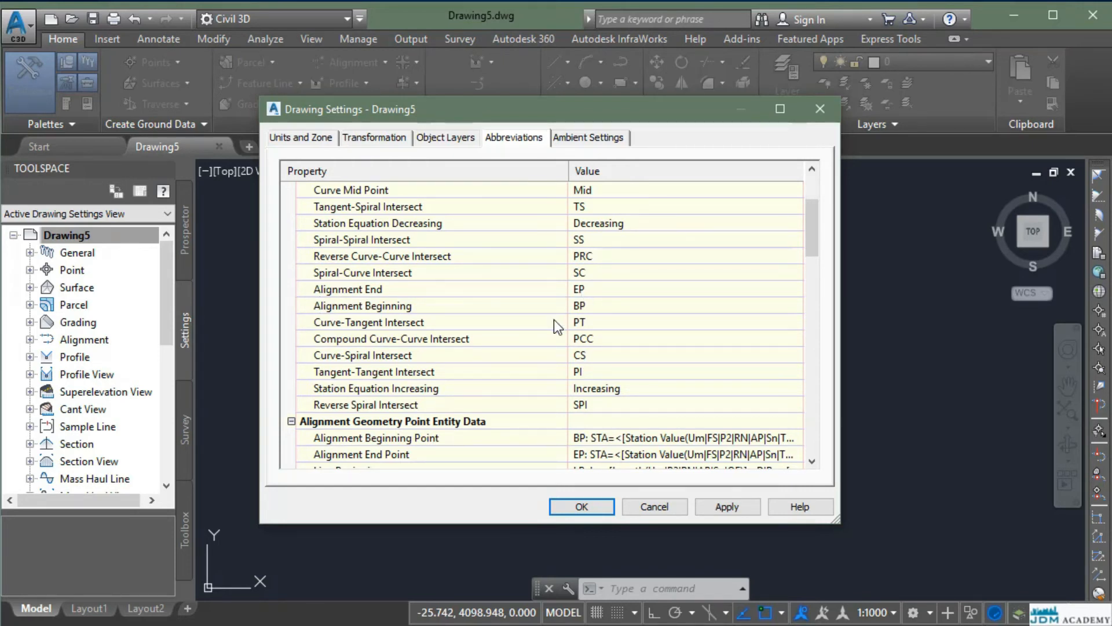
scroll(630, 318, "up", 3)
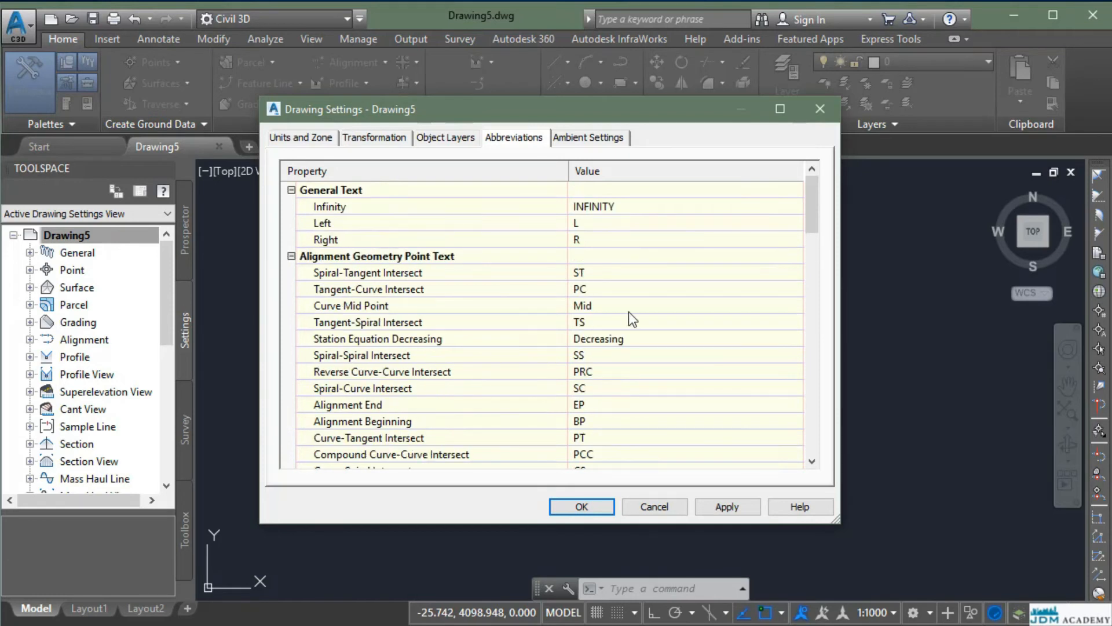
left_click(619, 274)
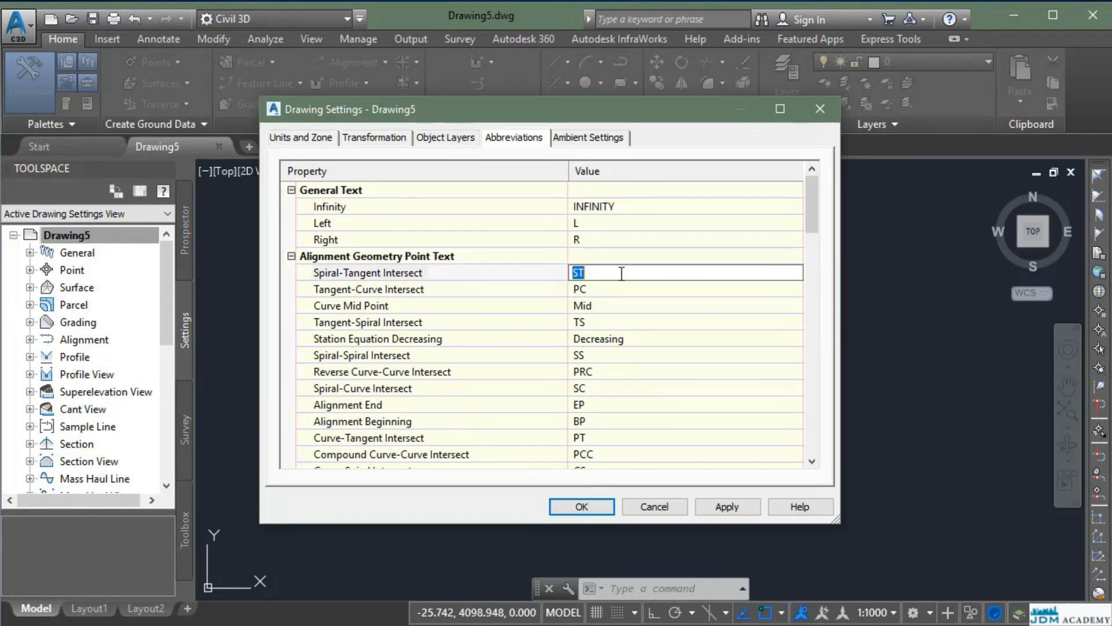
type("TS")
left_click(616, 318)
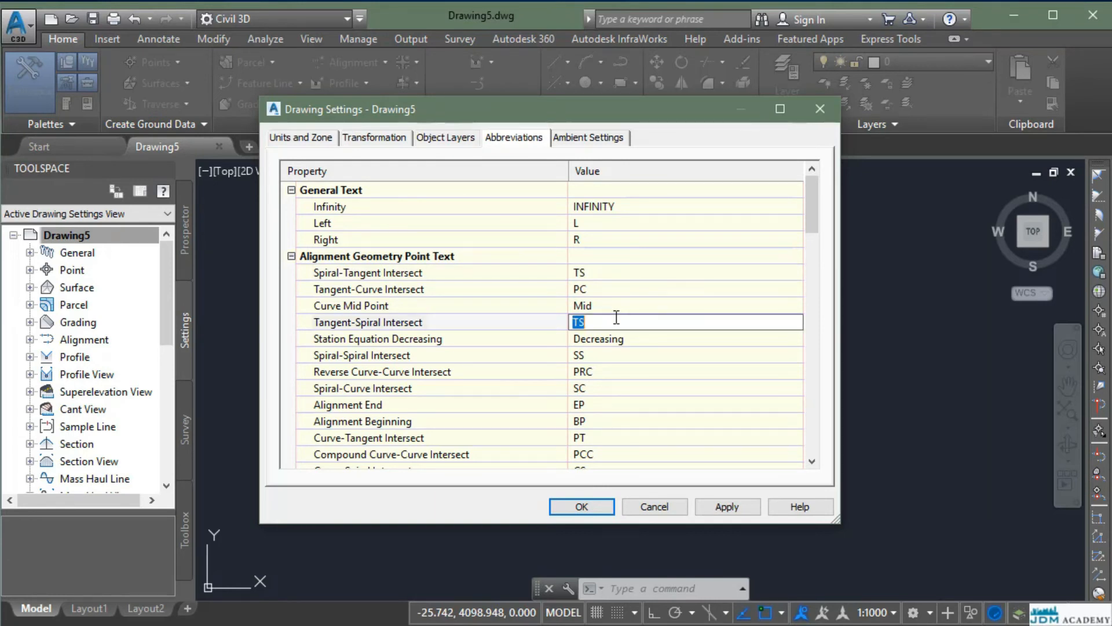
Look through the ambient settings categories and examine the Volume settings and their rounding options.
left_click(594, 139)
scroll(448, 323, "down", 4)
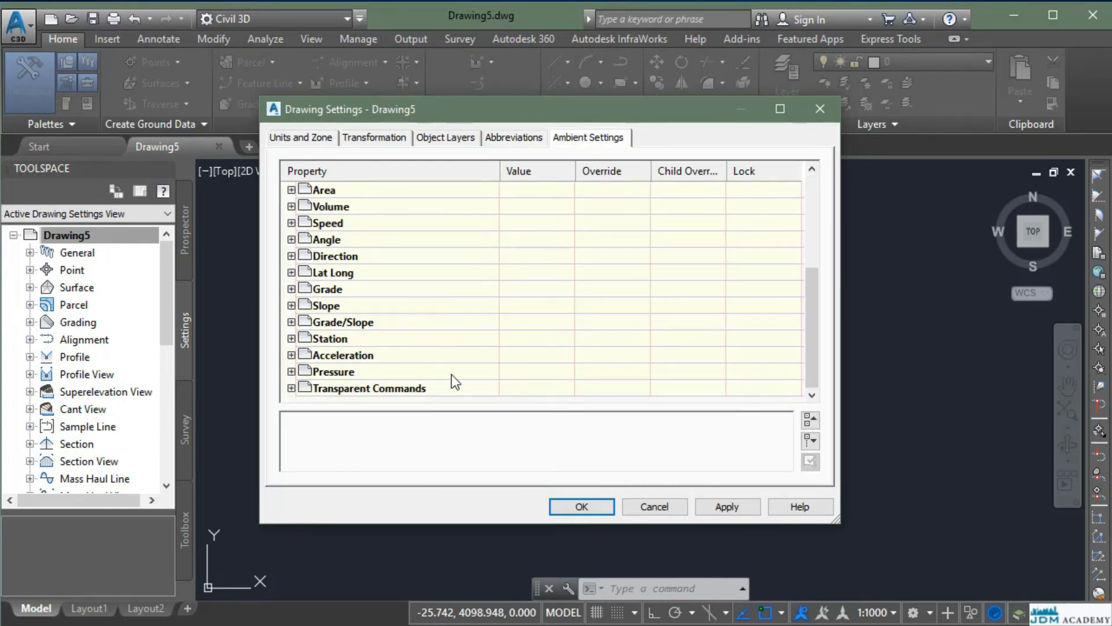
scroll(451, 374, "up", 4)
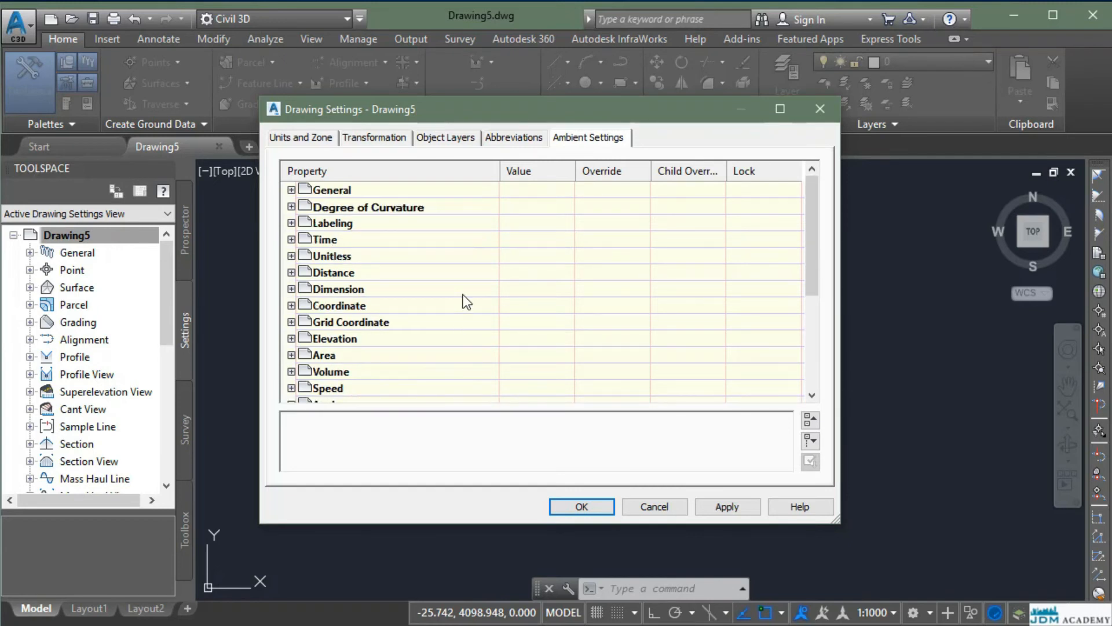
scroll(461, 287, "down", 4)
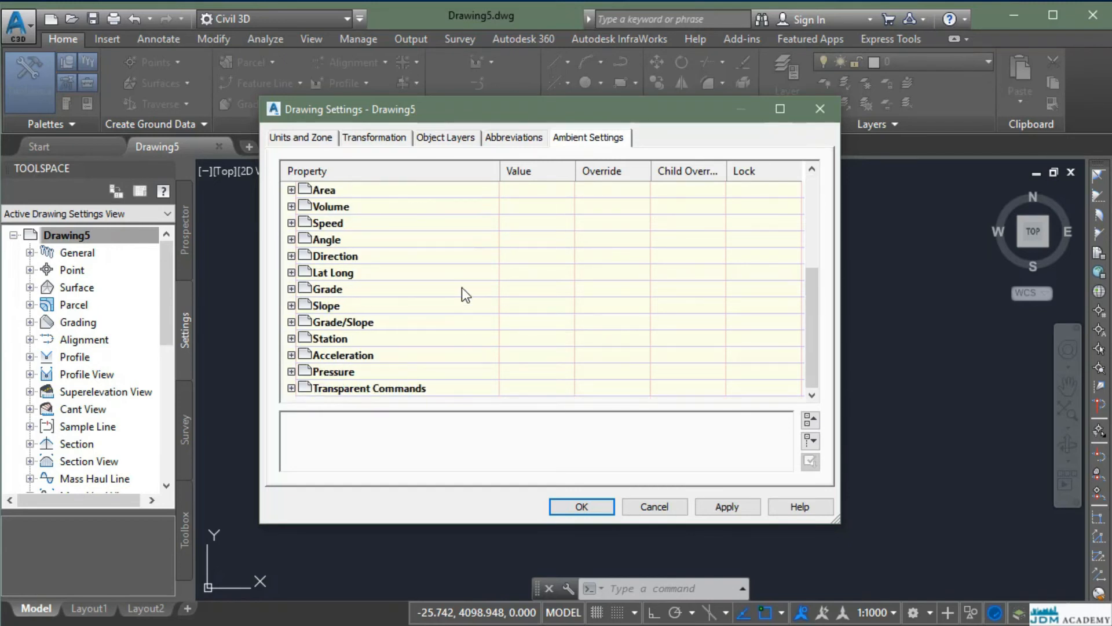
scroll(462, 288, "up", 4)
scroll(461, 287, "down", 4)
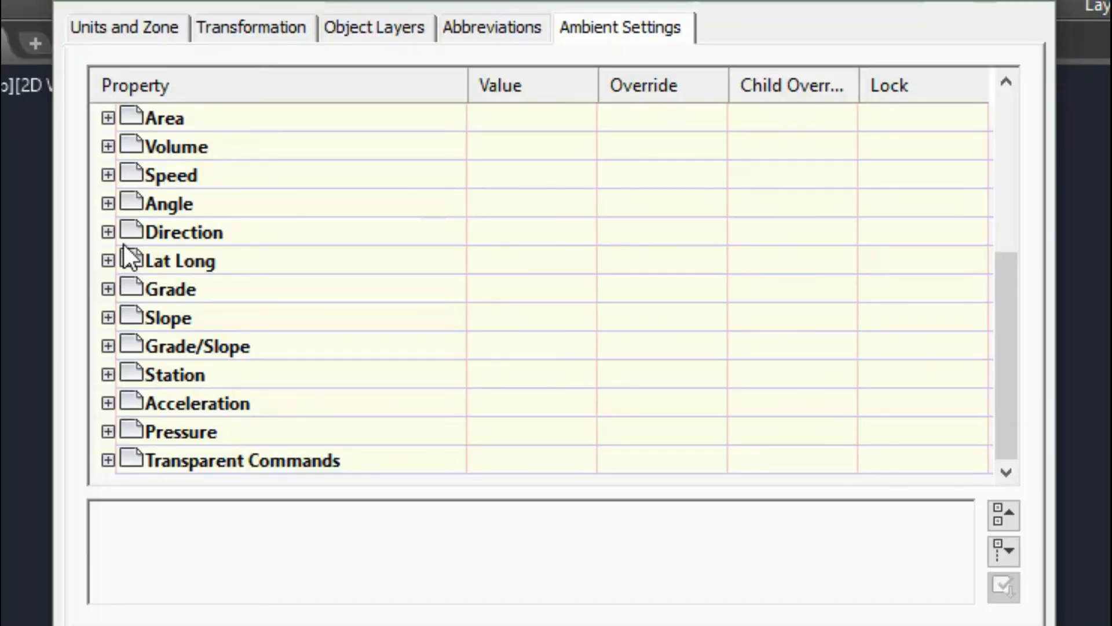
left_click(109, 146)
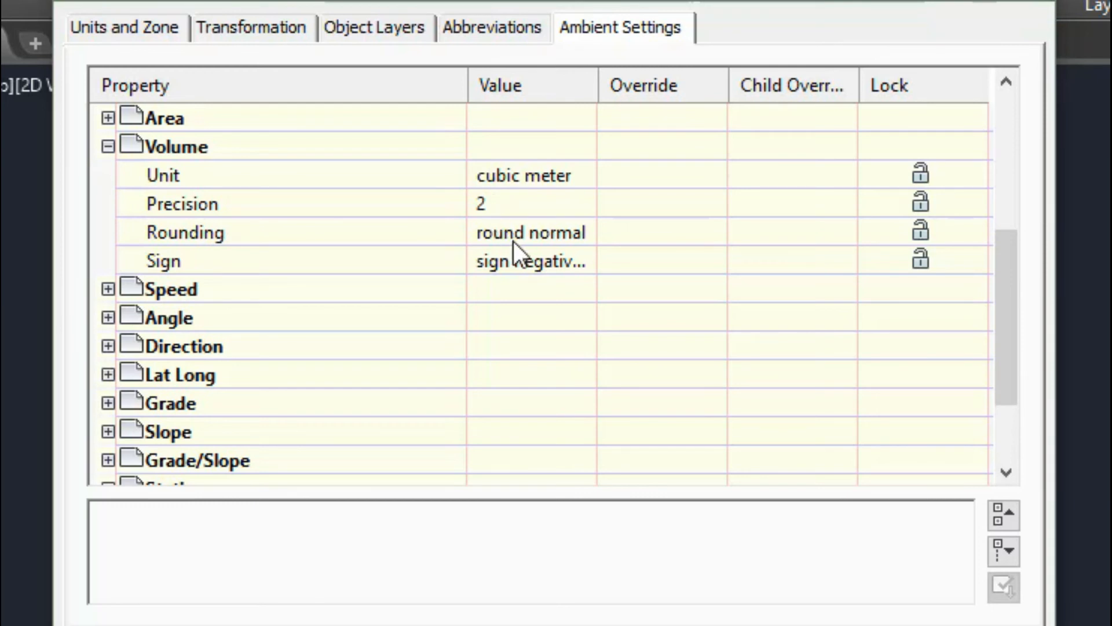
left_click(527, 227)
left_click(527, 227)
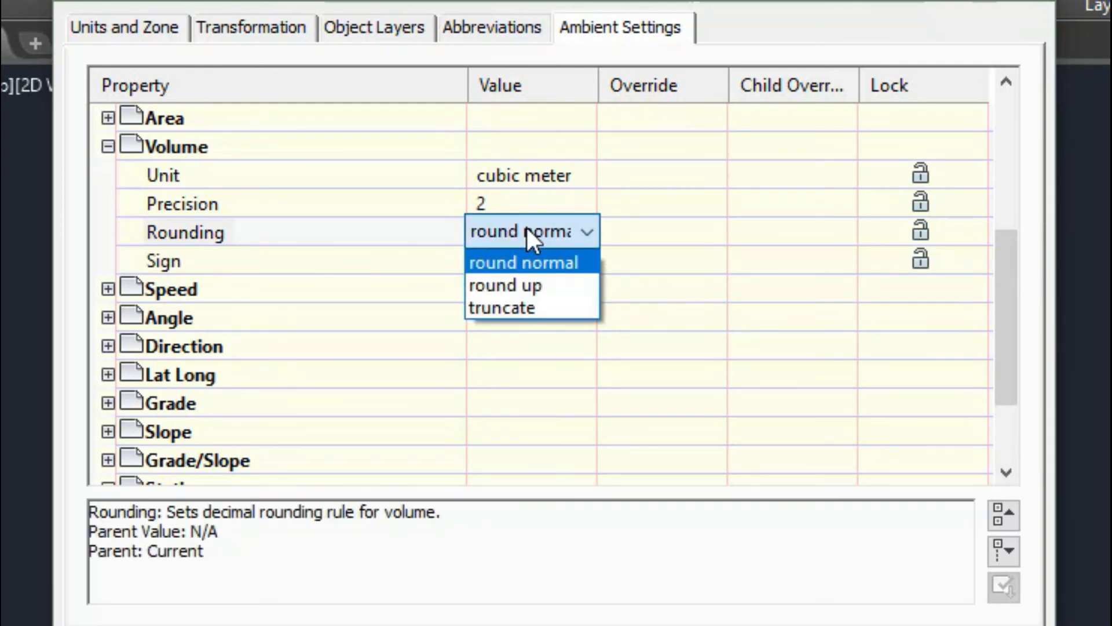
left_click(254, 190)
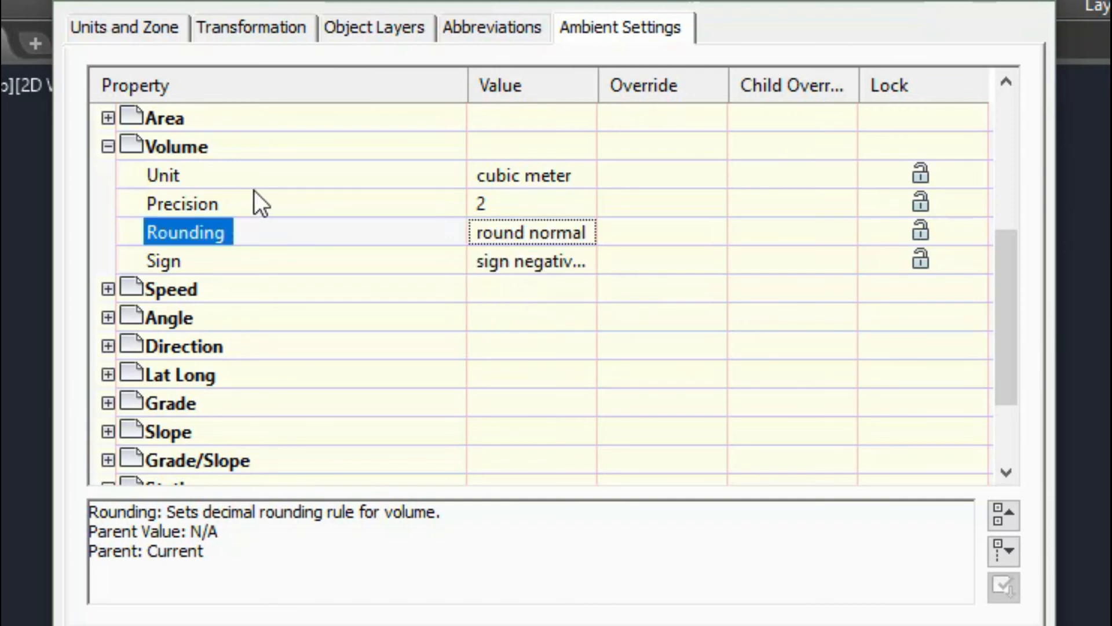
Try cubic yard as the ambient Volume unit, and restore it to cubic meter.
left_click(568, 179)
left_click(563, 176)
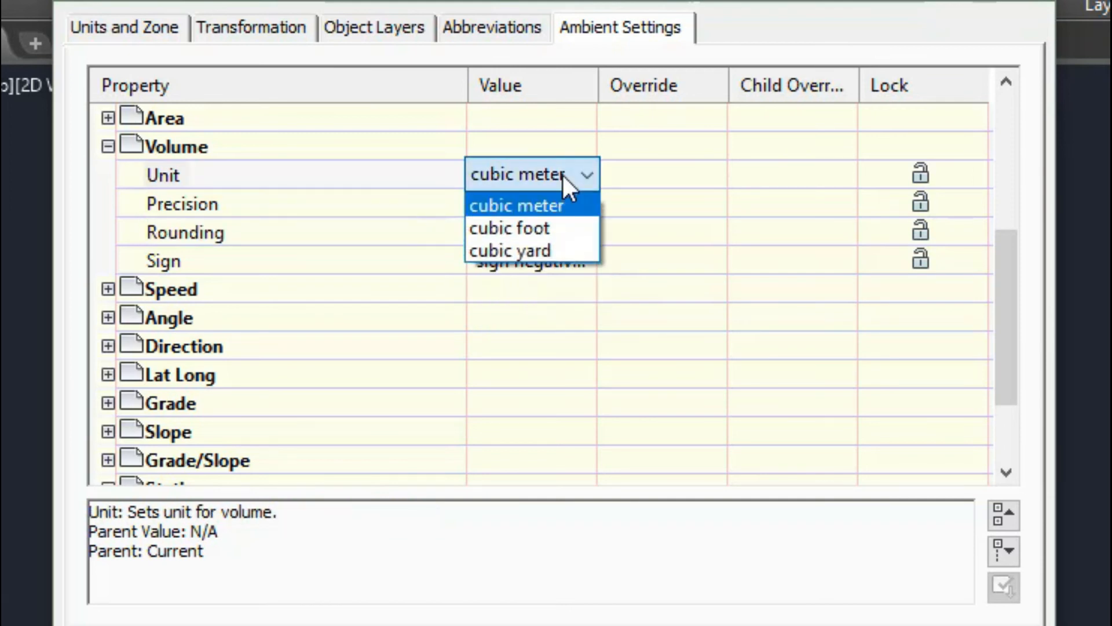
left_click(530, 253)
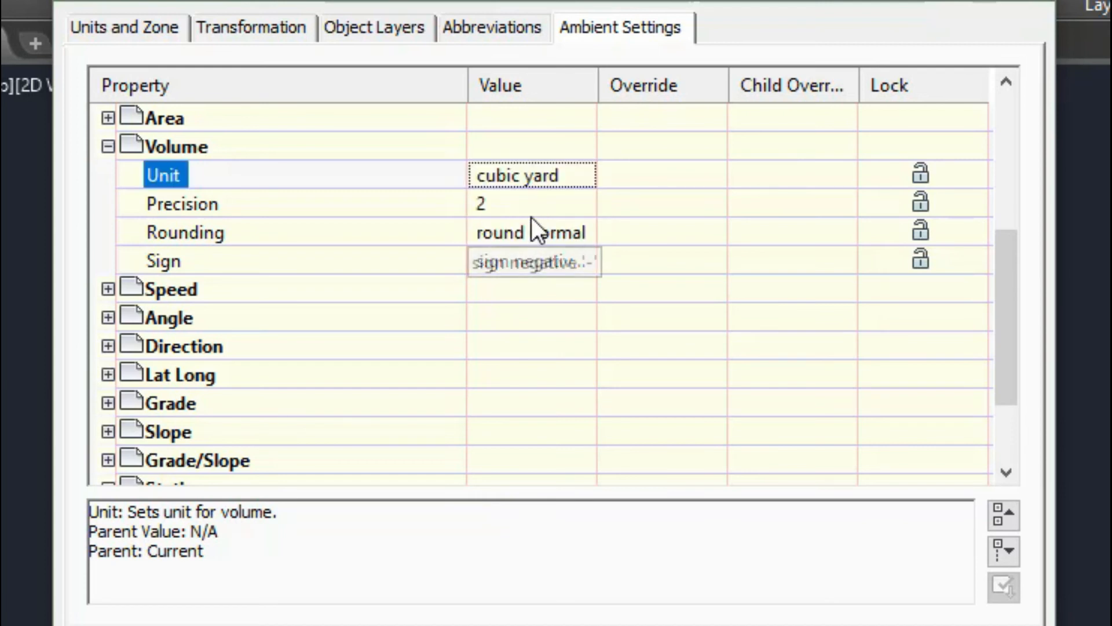
left_click(572, 178)
left_click(571, 180)
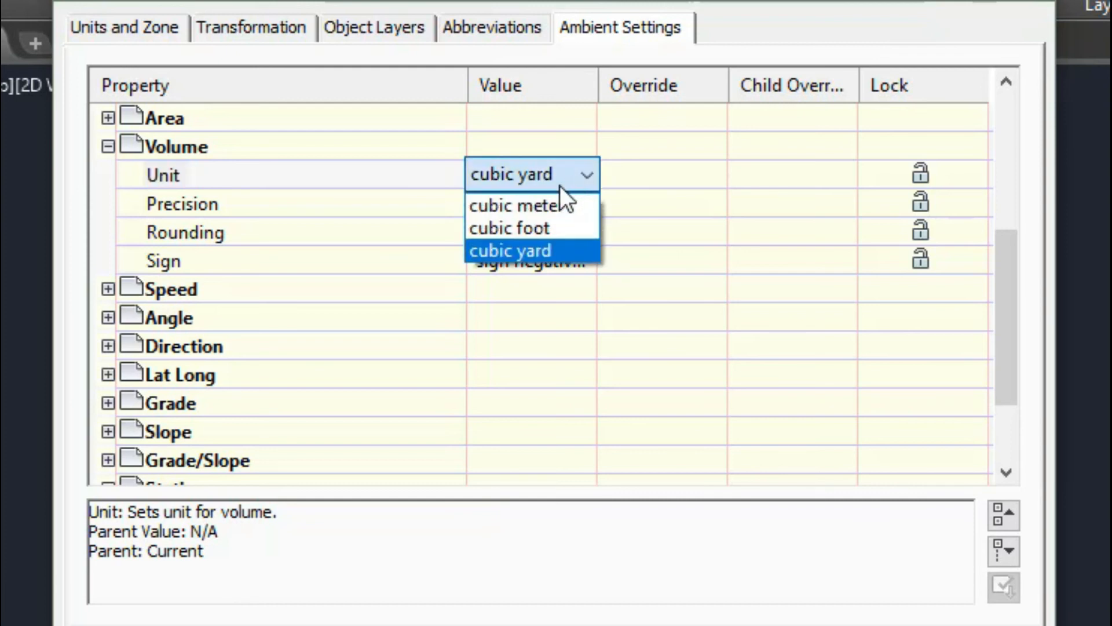
left_click(537, 205)
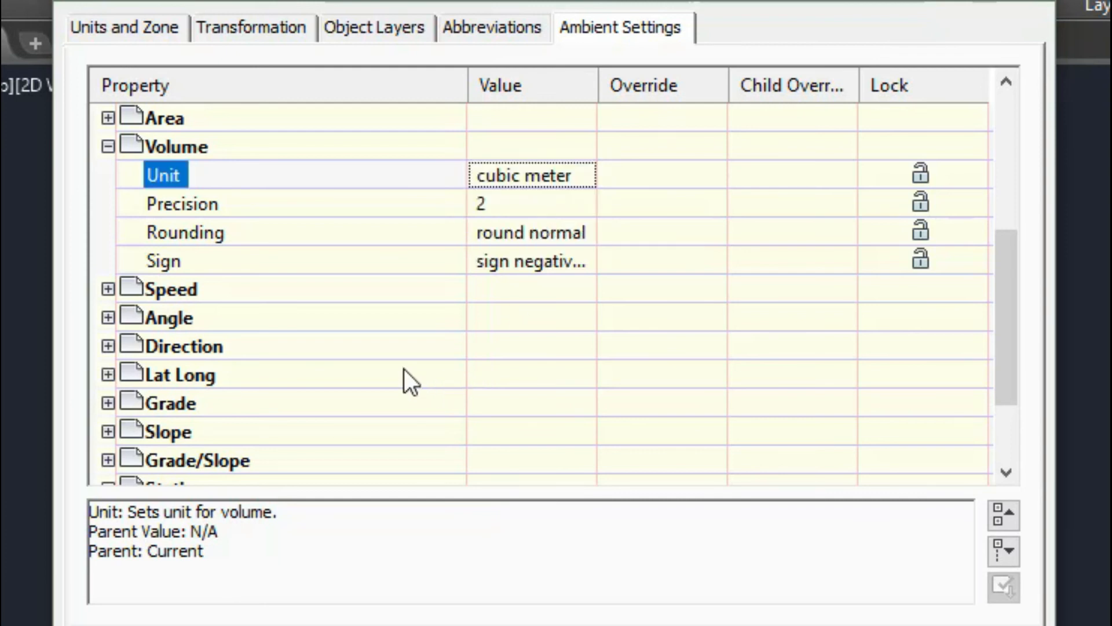
Examine the ambient settings for Slope and Distance, including the available distance units.
scroll(336, 370, "down", 2)
left_click(108, 317)
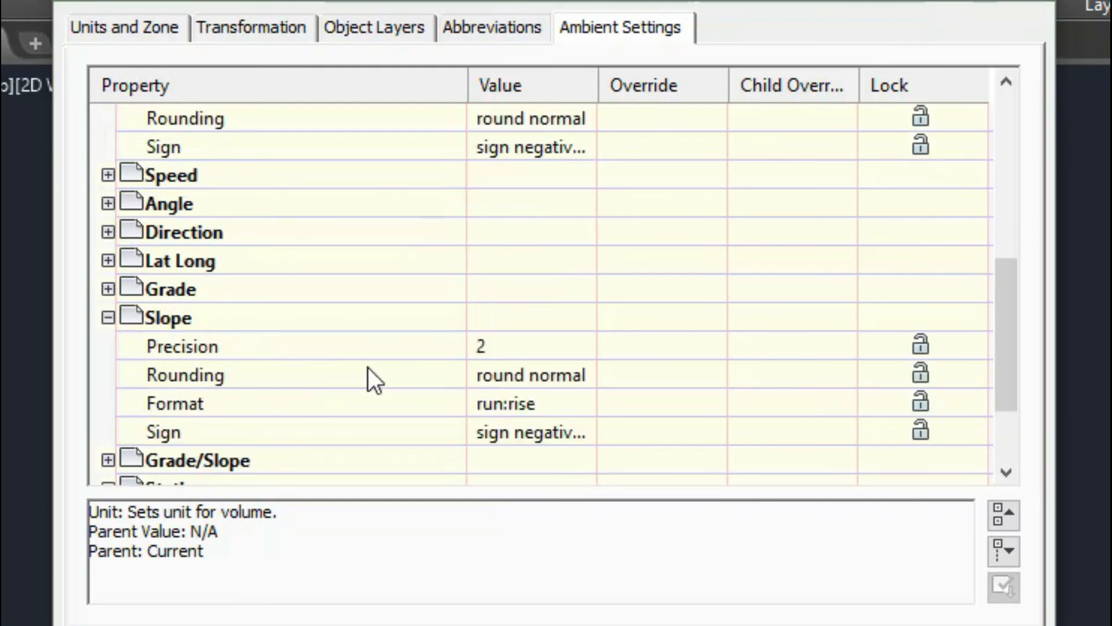
scroll(435, 396, "down", 2)
scroll(435, 395, "up", 10)
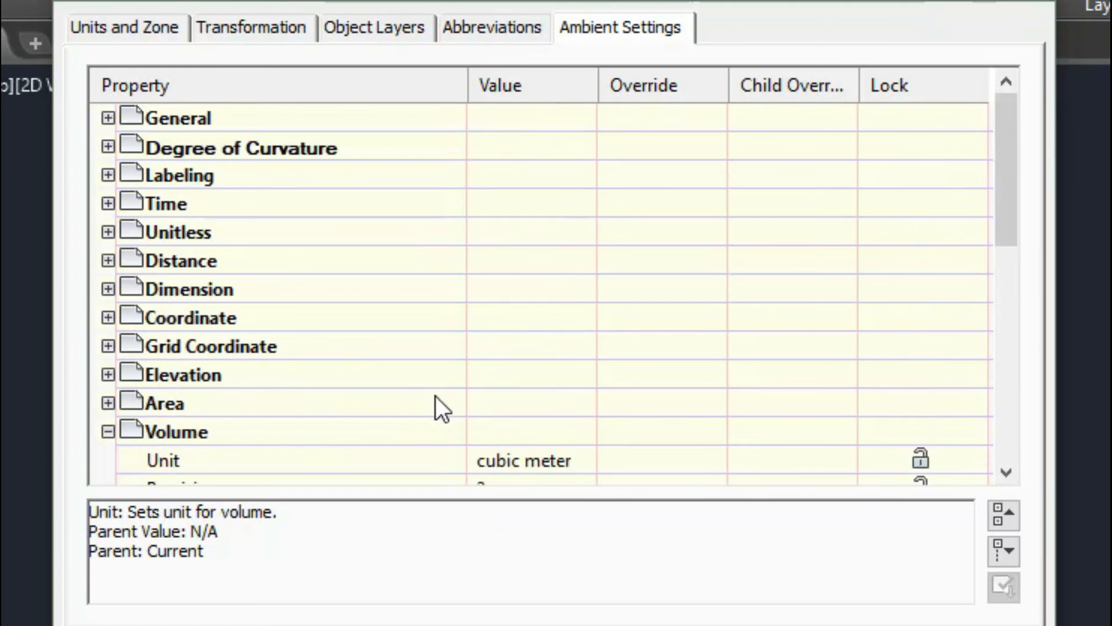
left_click(108, 260)
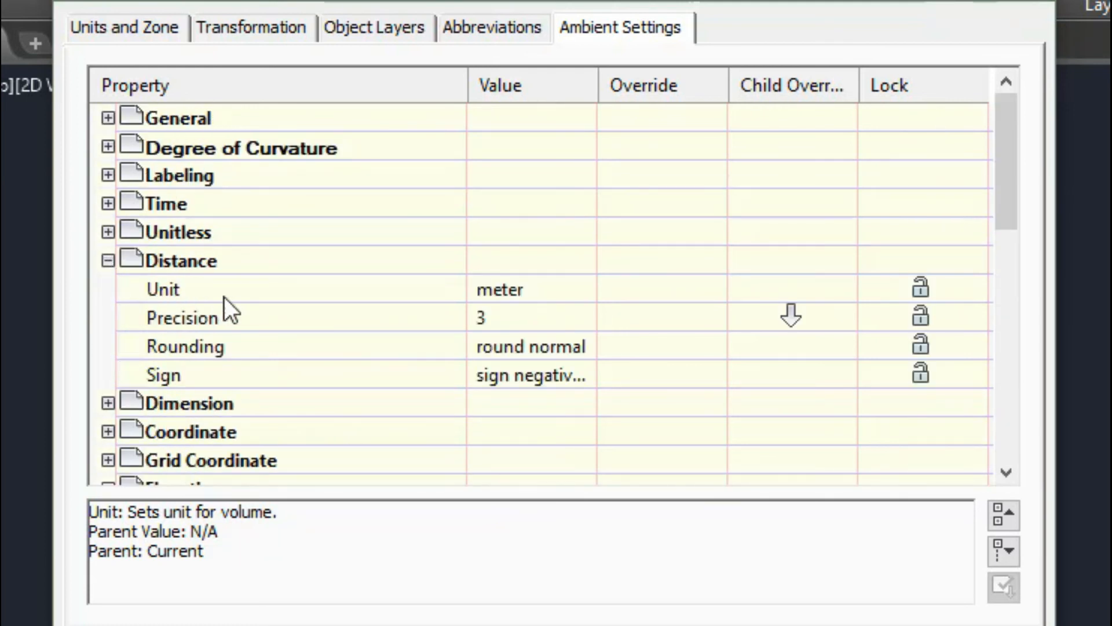
left_click(515, 290)
left_click(514, 288)
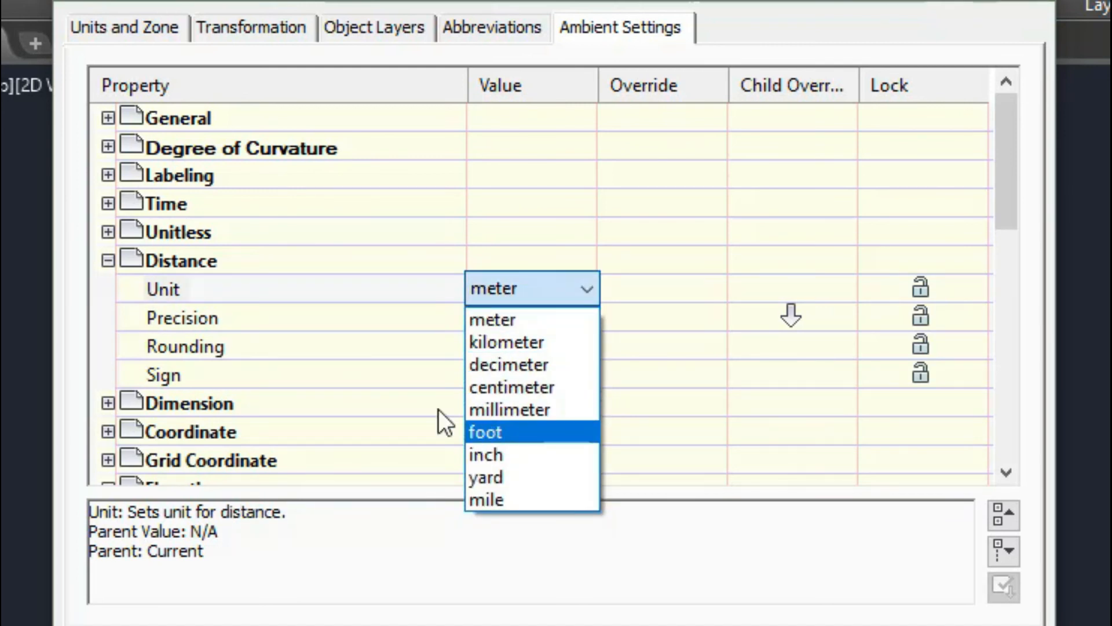
left_click(405, 285)
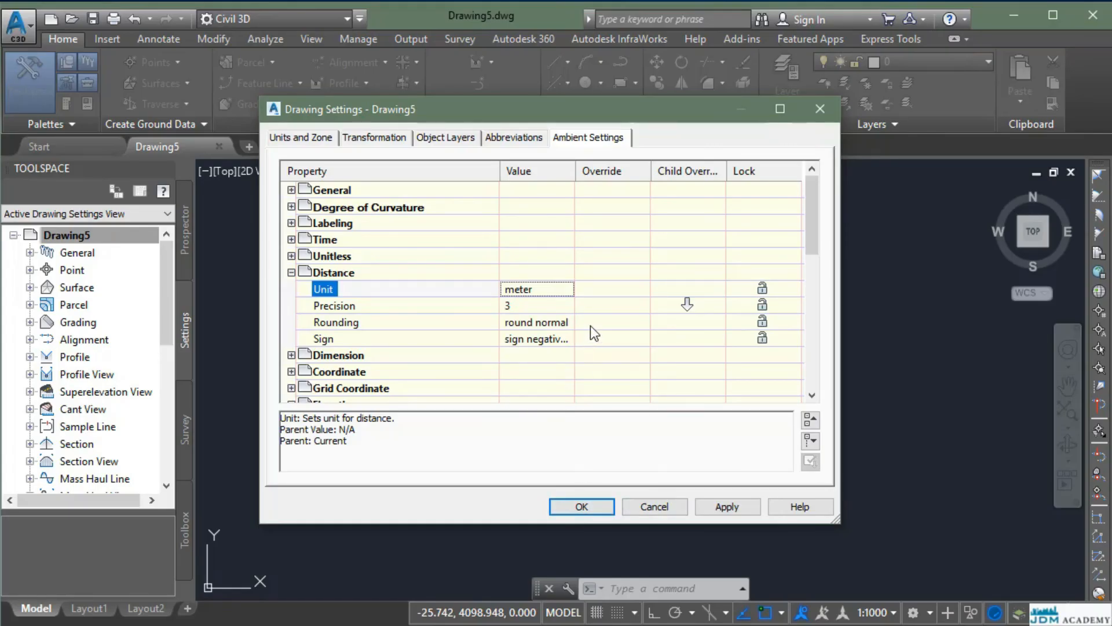
Apply and accept the drawing settings, and reopen them for Drawing5 at the units and zone settings.
left_click(725, 506)
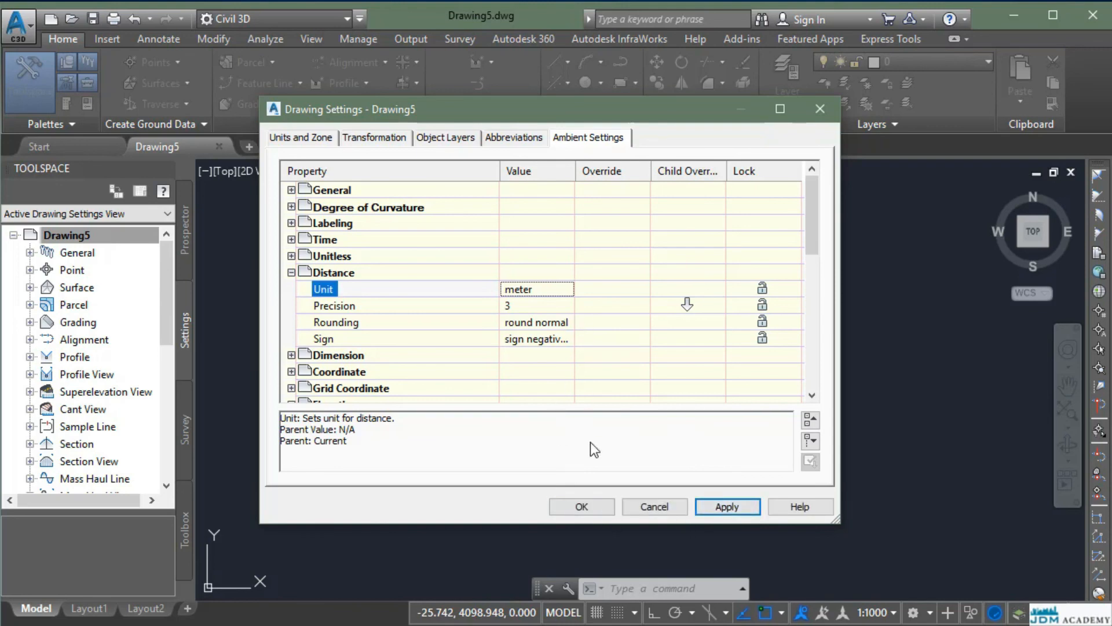
left_click(582, 507)
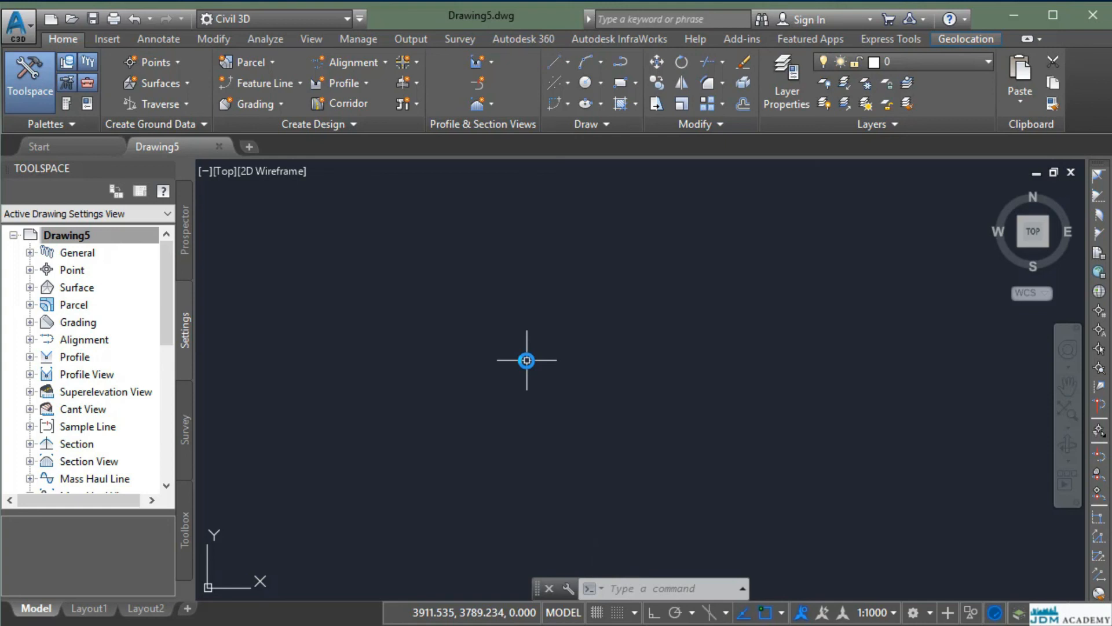
right_click(125, 237)
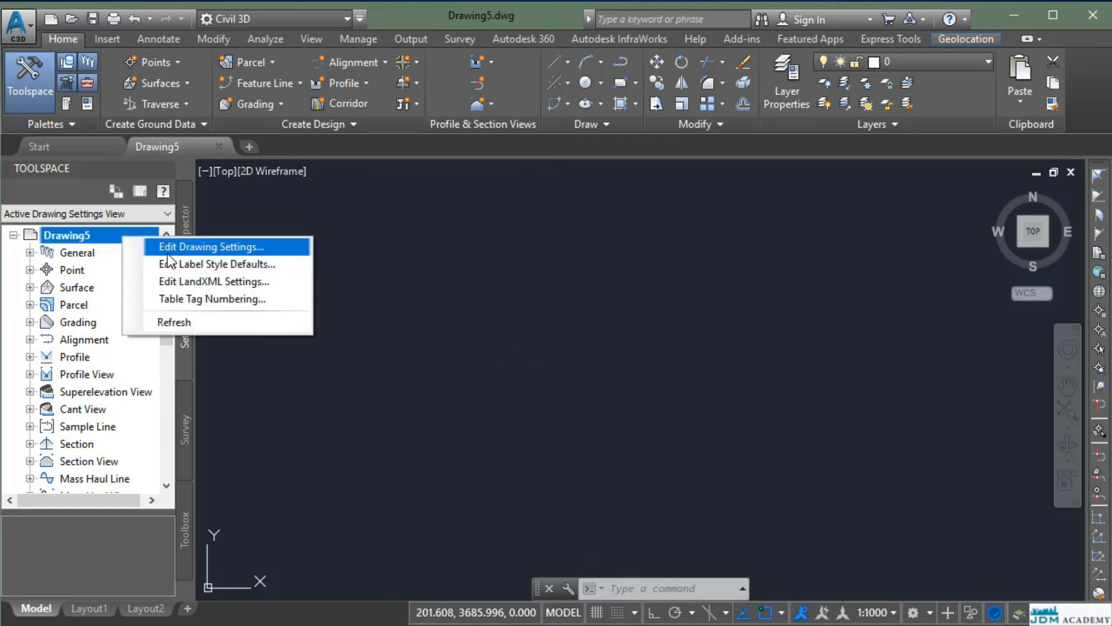
left_click(169, 250)
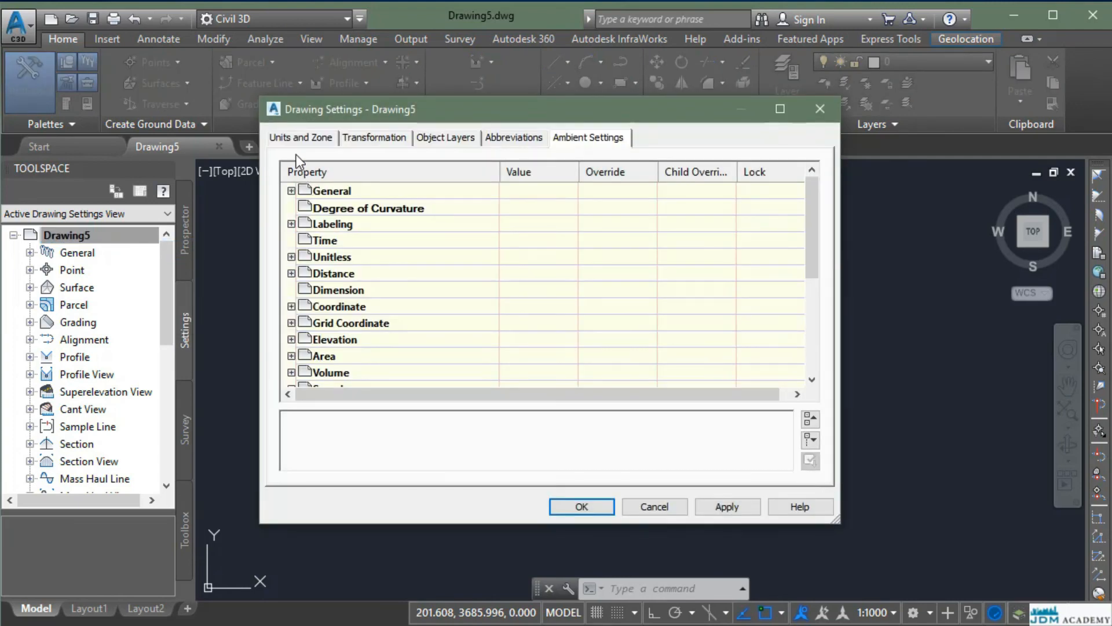
left_click(300, 140)
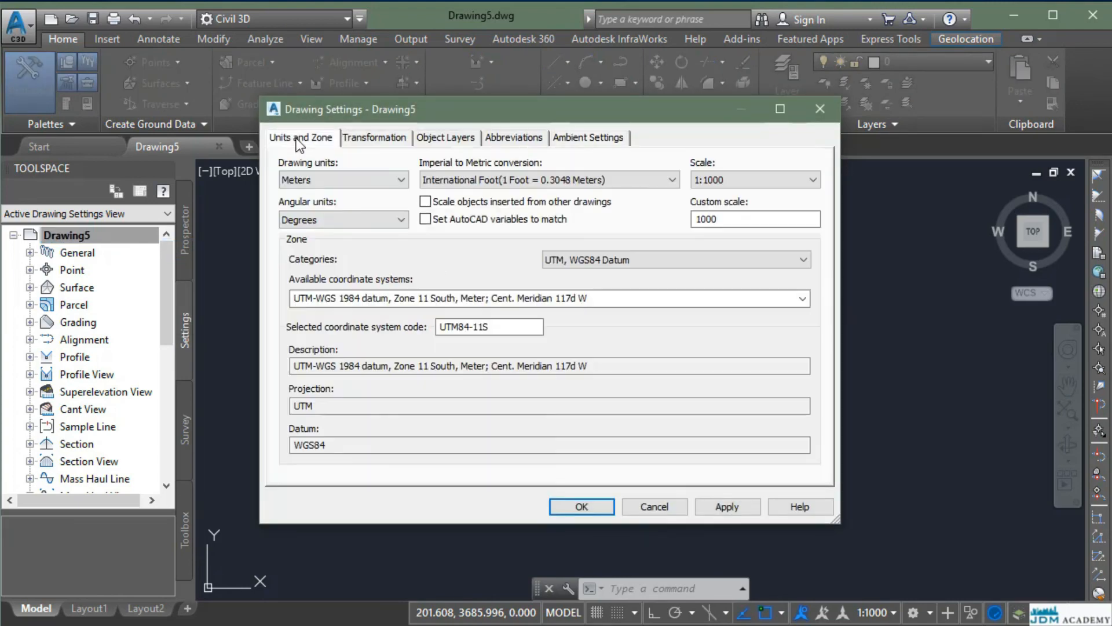